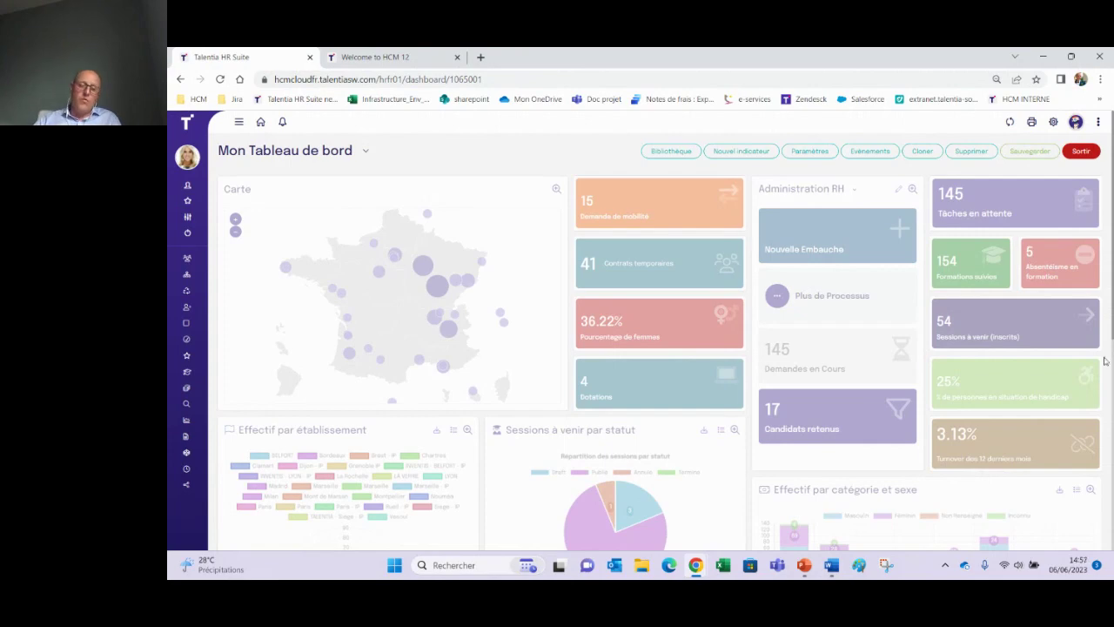
Open the settings of the Pourcentage de femmes indicator and examine who it can be made visible to.
mouse_move(832, 363)
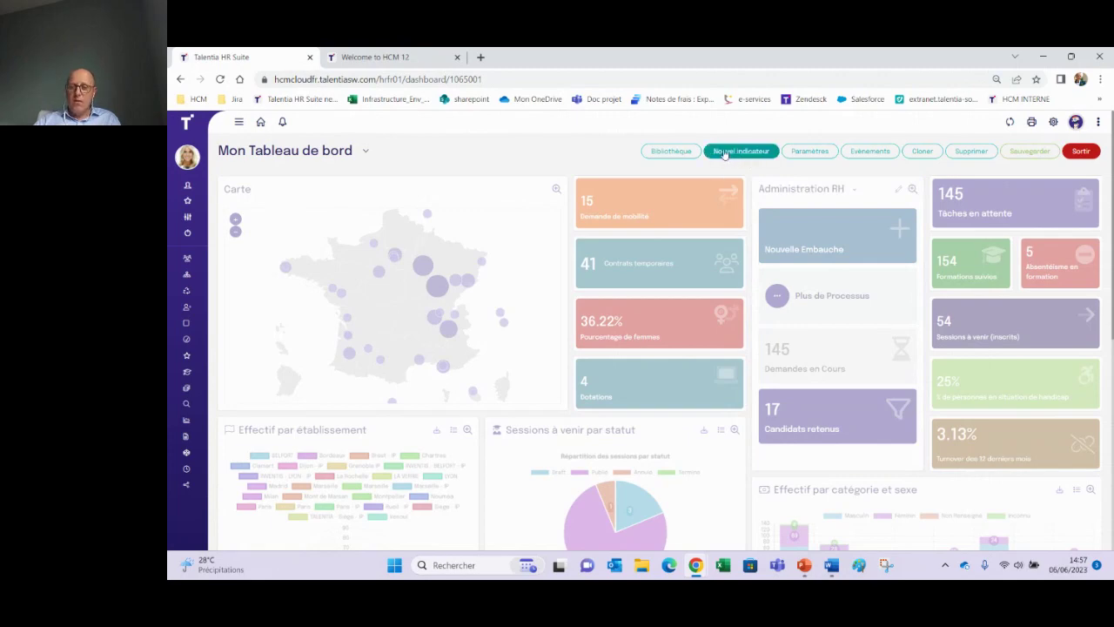
mouse_move(711, 312)
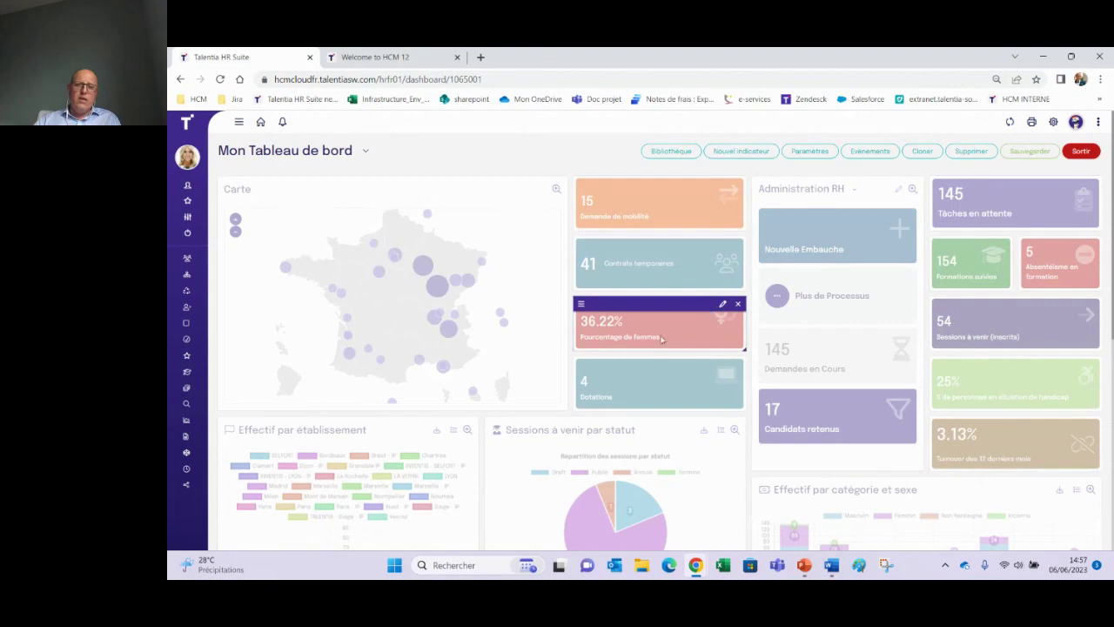
click(723, 303)
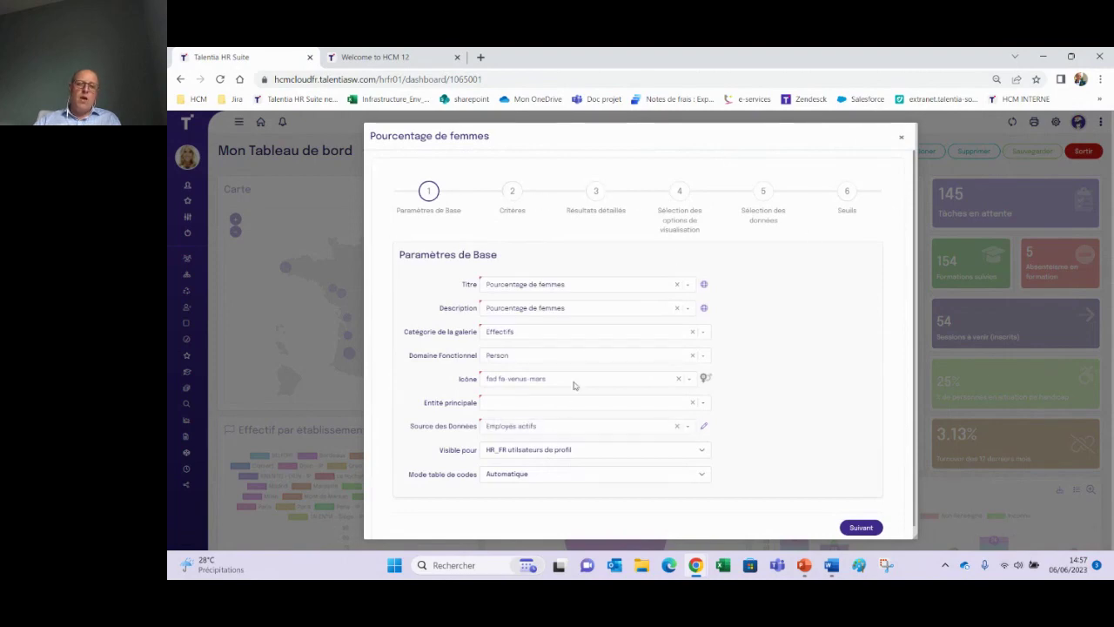
click(602, 452)
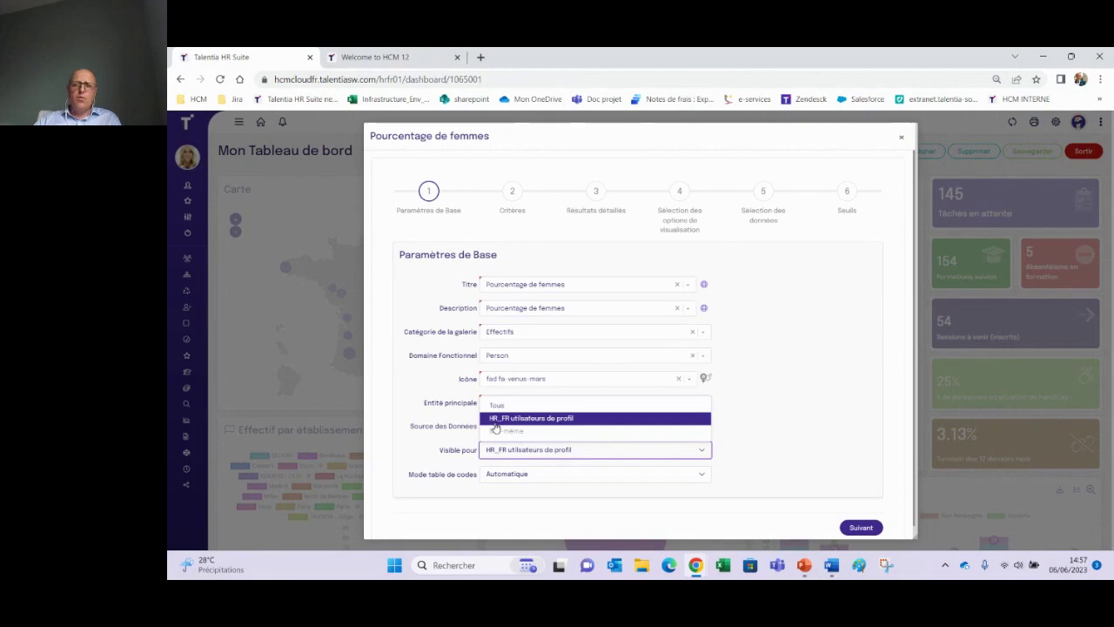
Examine the Pourcentage de femmes indicator's search criteria and the available date filtering modes.
click(514, 200)
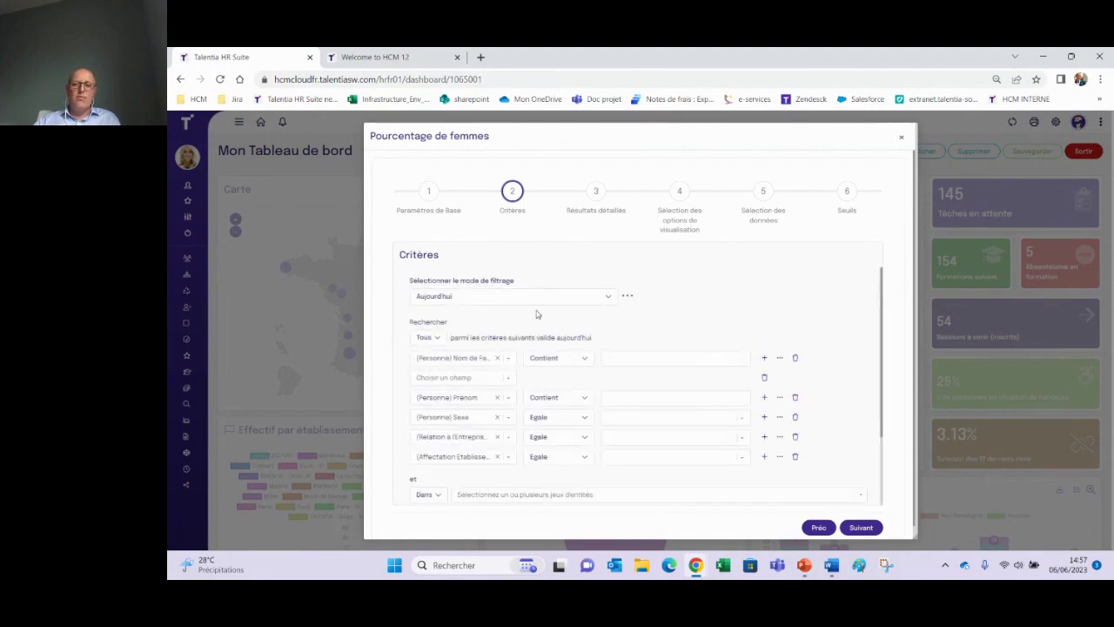
click(505, 297)
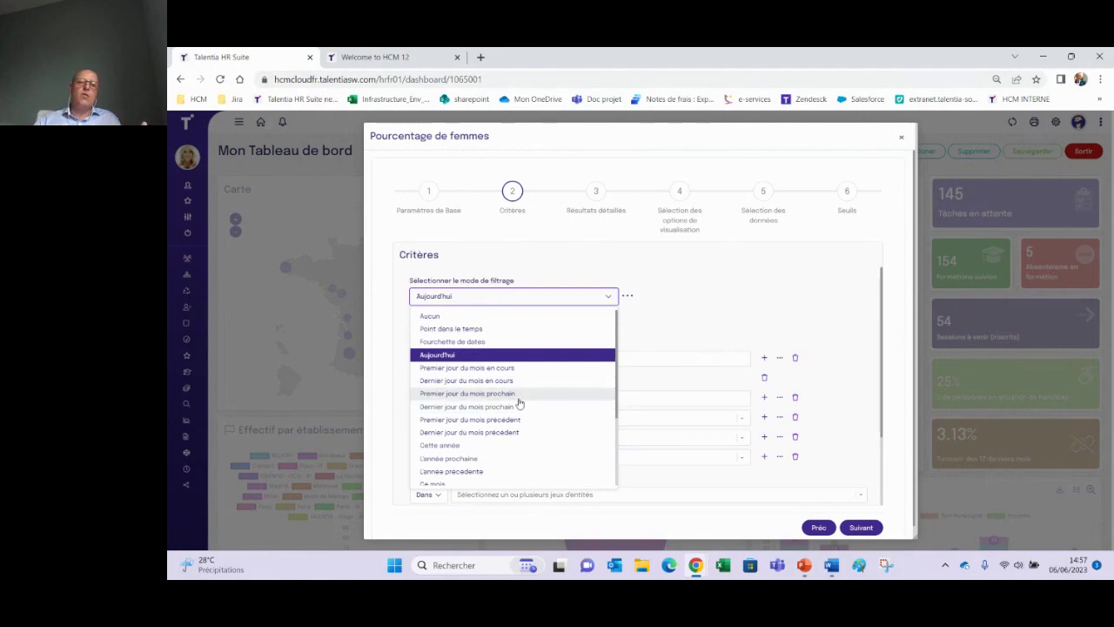
click(691, 316)
Examine the fields configured in the detailed results of the Pourcentage de femmes indicator.
click(597, 195)
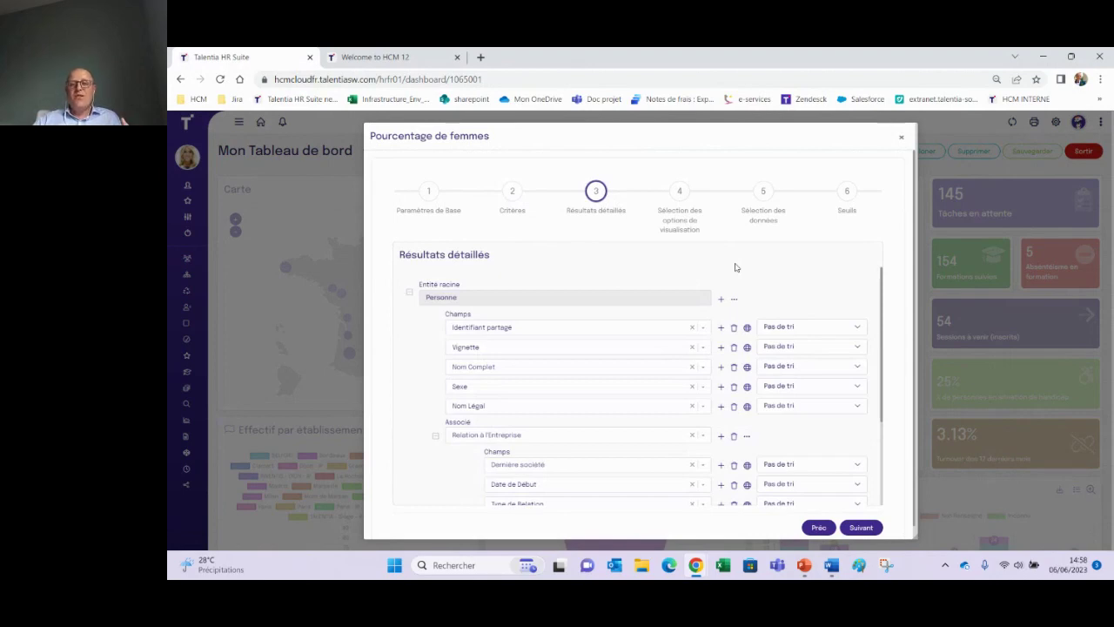
scroll(869, 386, down, 1)
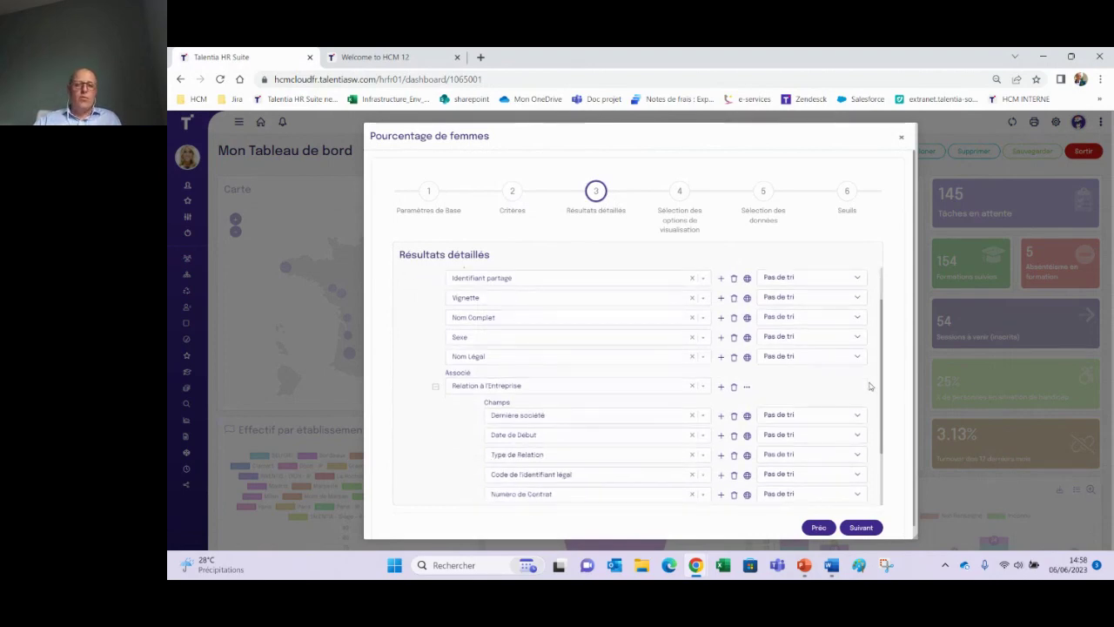
scroll(869, 385, down, 2)
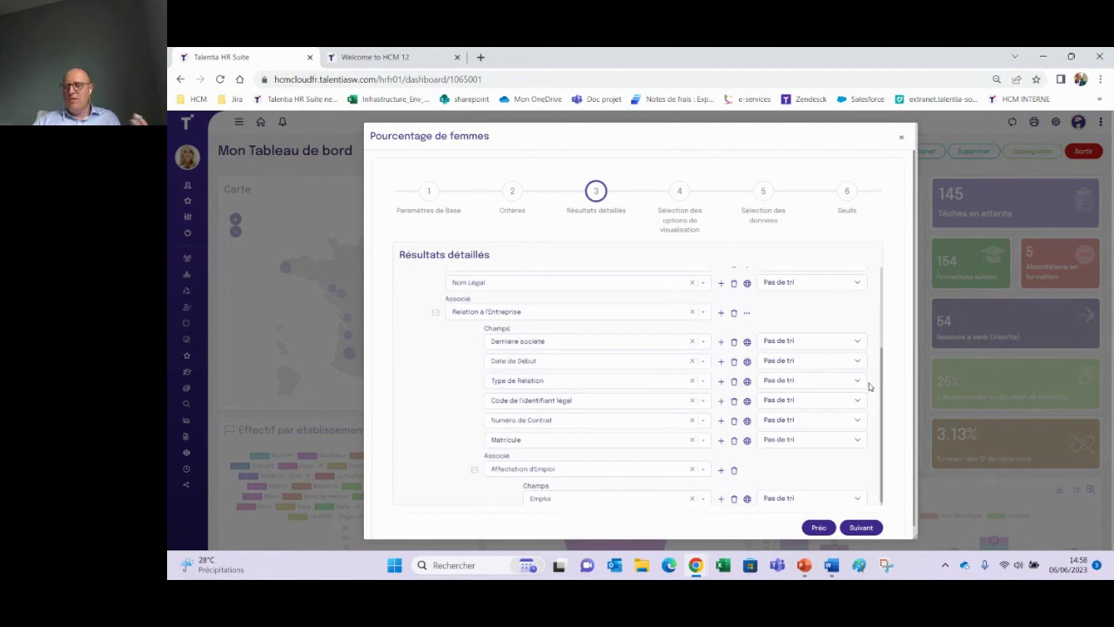
scroll(869, 385, up, 3)
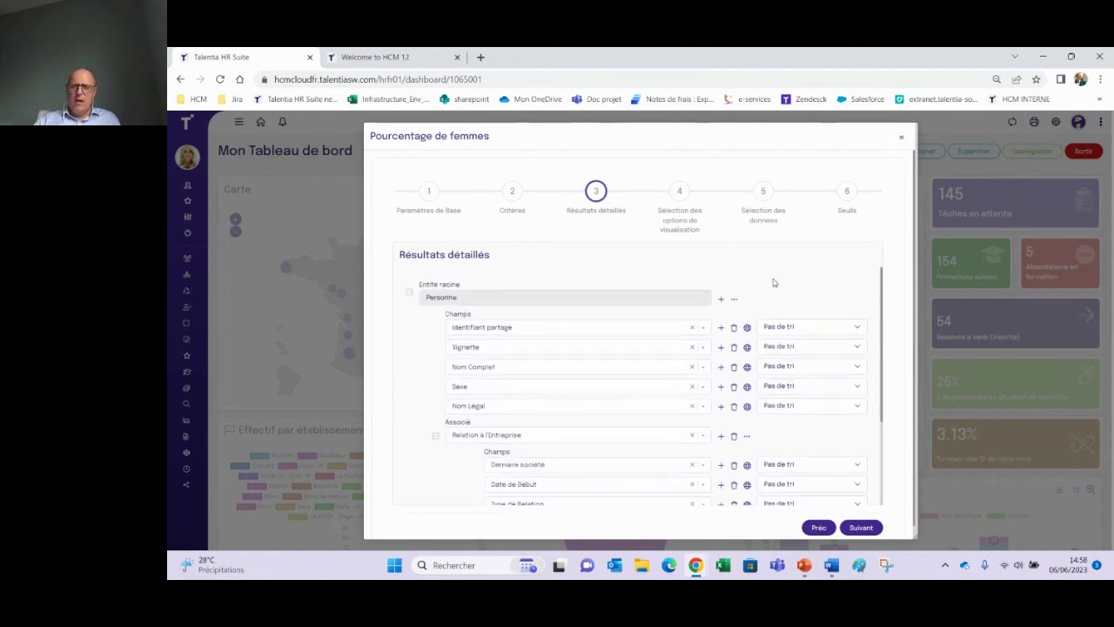
Review the indicator's visualisation, data selection and threshold settings, and leave the dashboard configuration without changes.
click(687, 190)
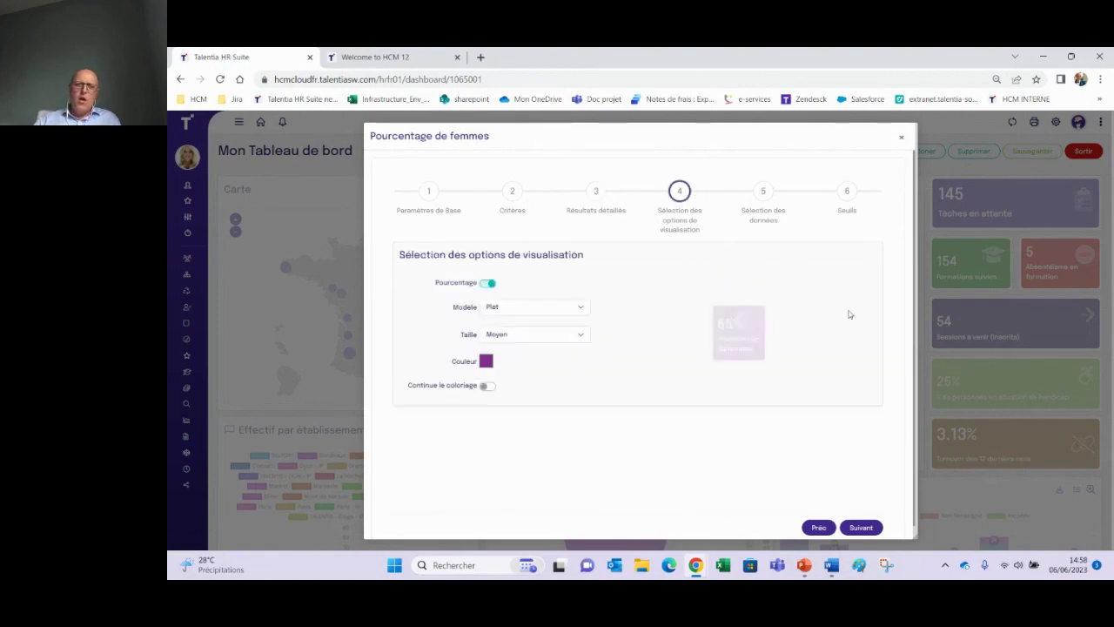
click(765, 190)
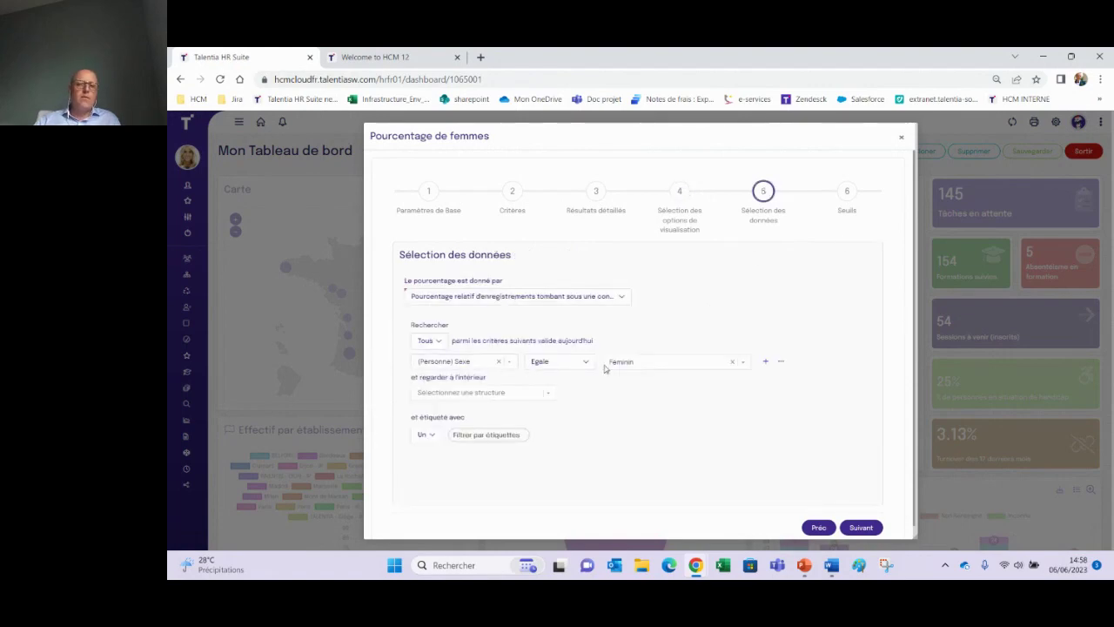
click(843, 189)
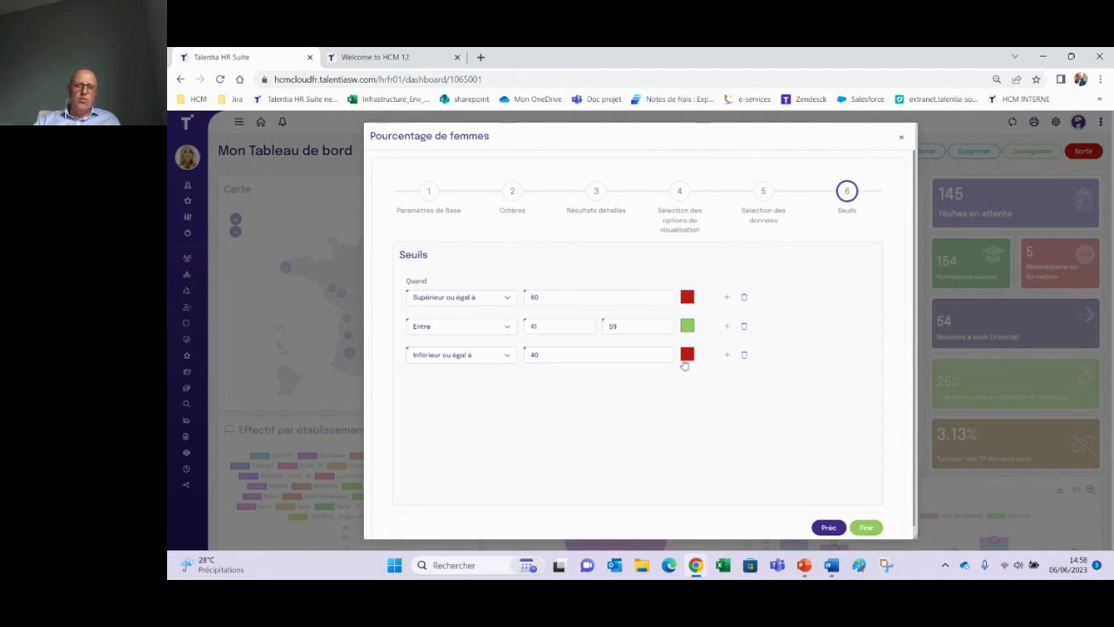
click(902, 139)
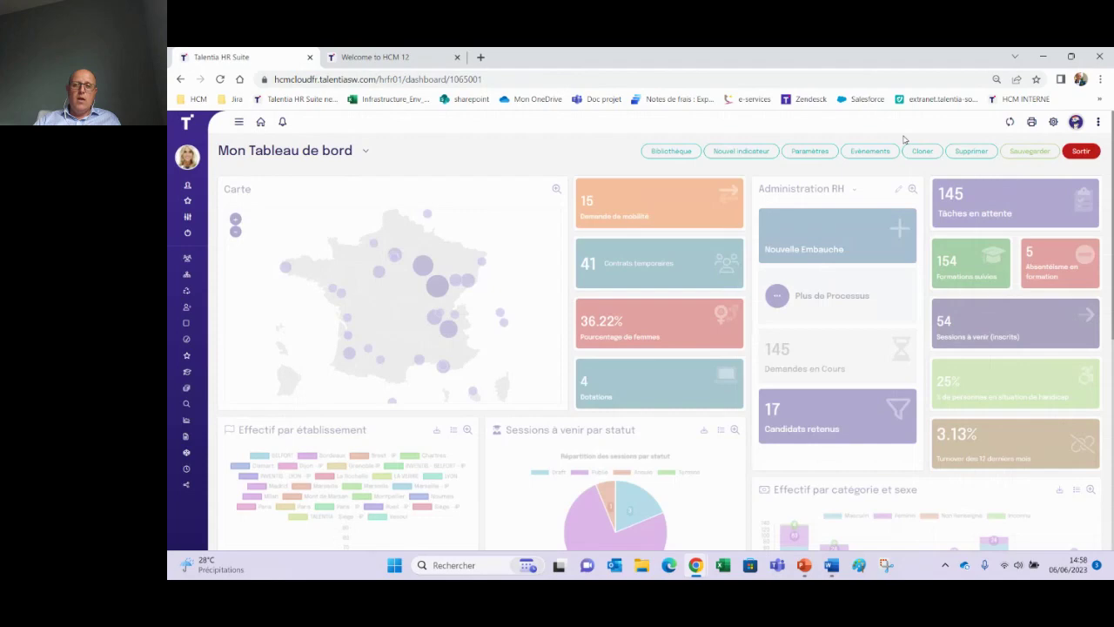
click(1084, 152)
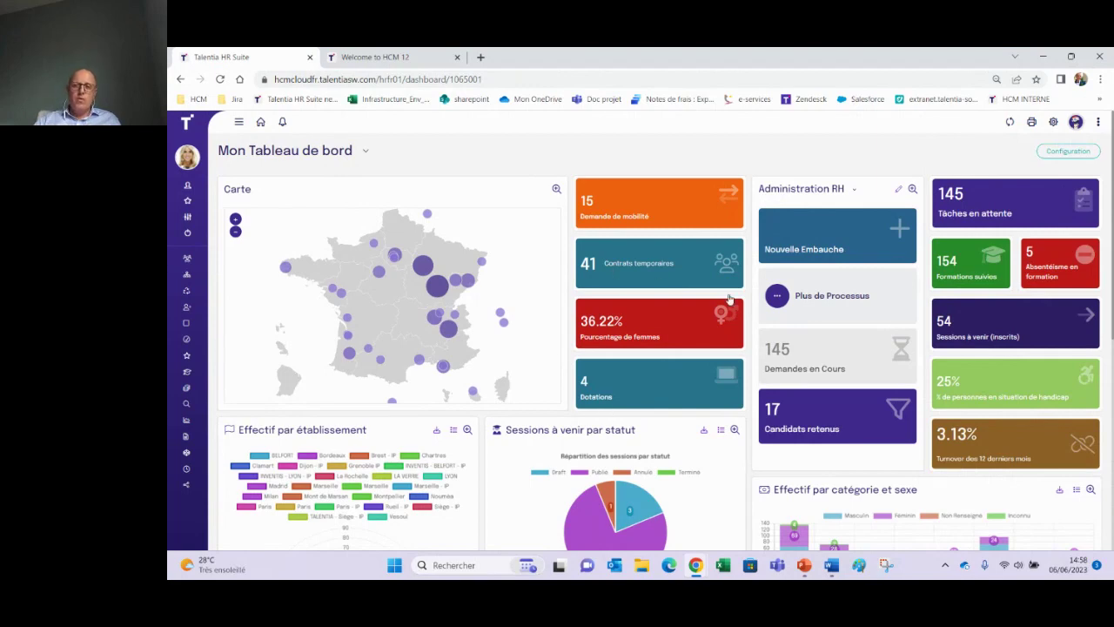
View the detailed employee list behind the Pourcentage de femmes indicator and return to the dashboard.
click(618, 322)
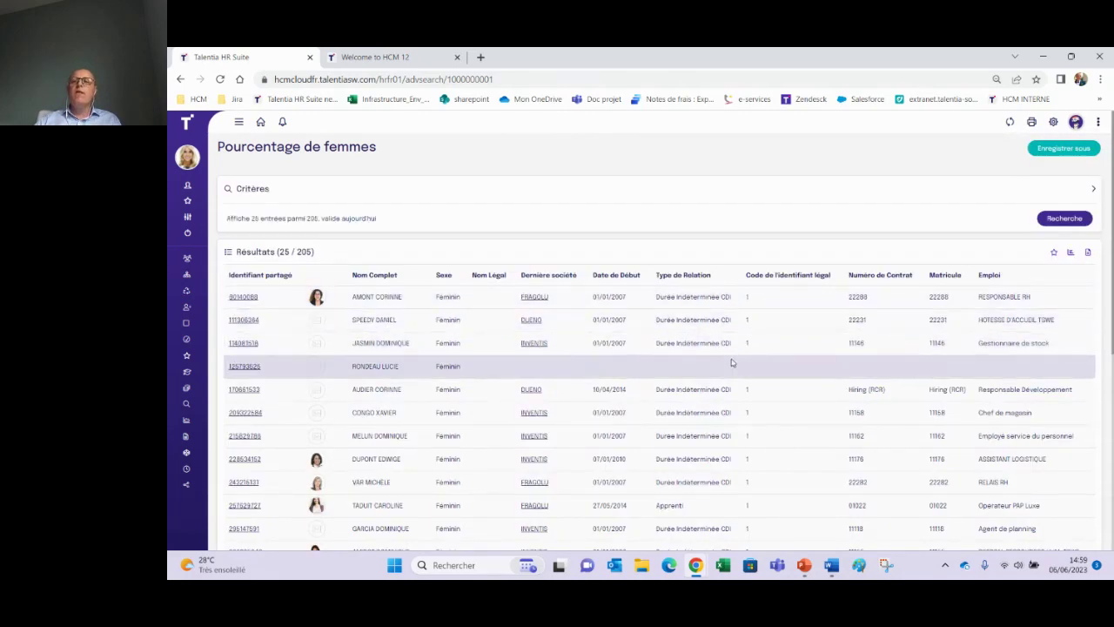
click(260, 121)
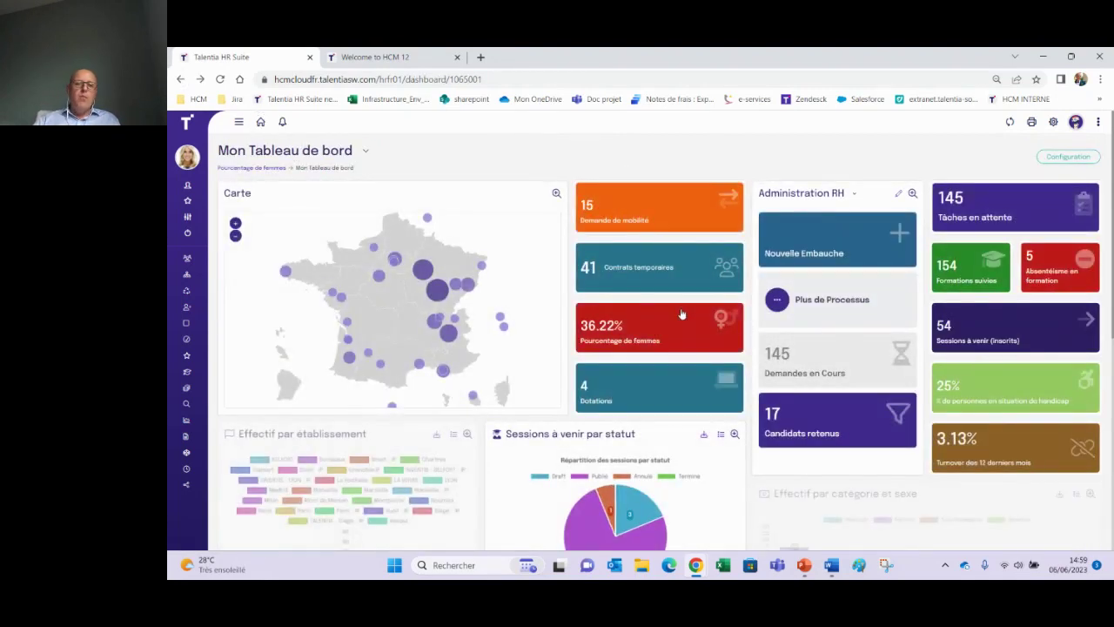
Look through the dashboard's charts, from headcount by establishment to average age by company and contract type.
scroll(682, 314, down, 4)
scroll(662, 287, up, 3)
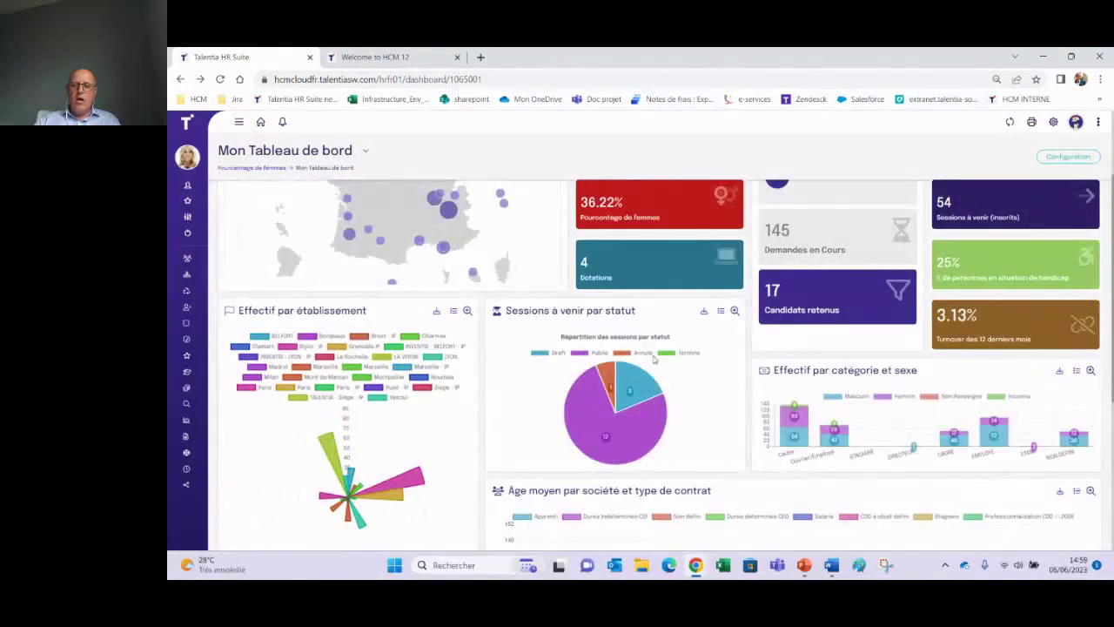
scroll(916, 386, down, 1)
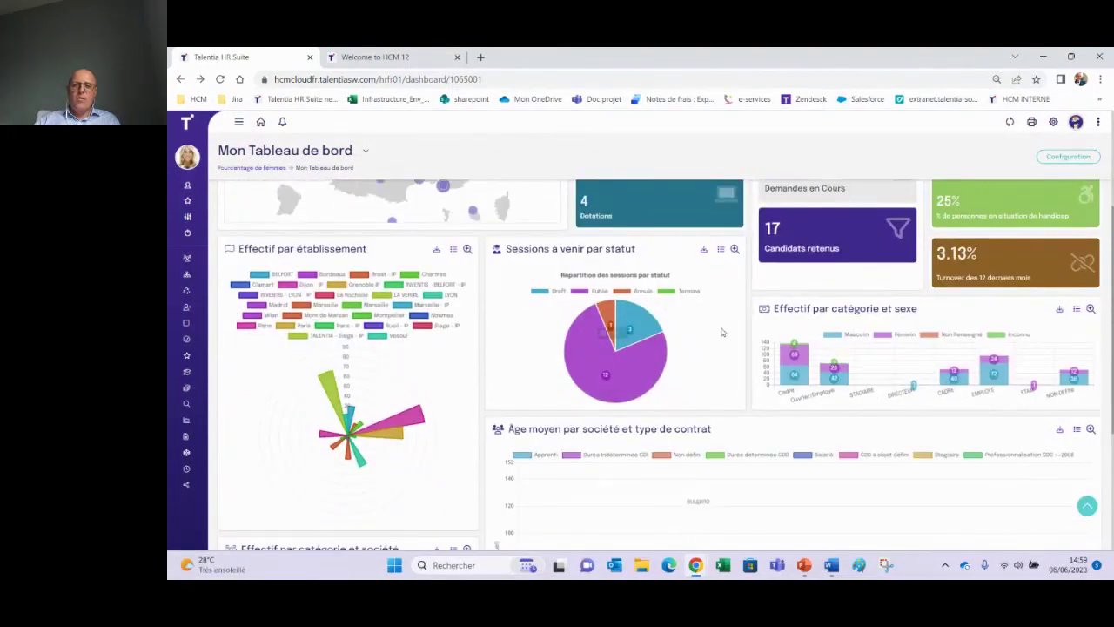
scroll(720, 334, down, 3)
scroll(783, 348, down, 1)
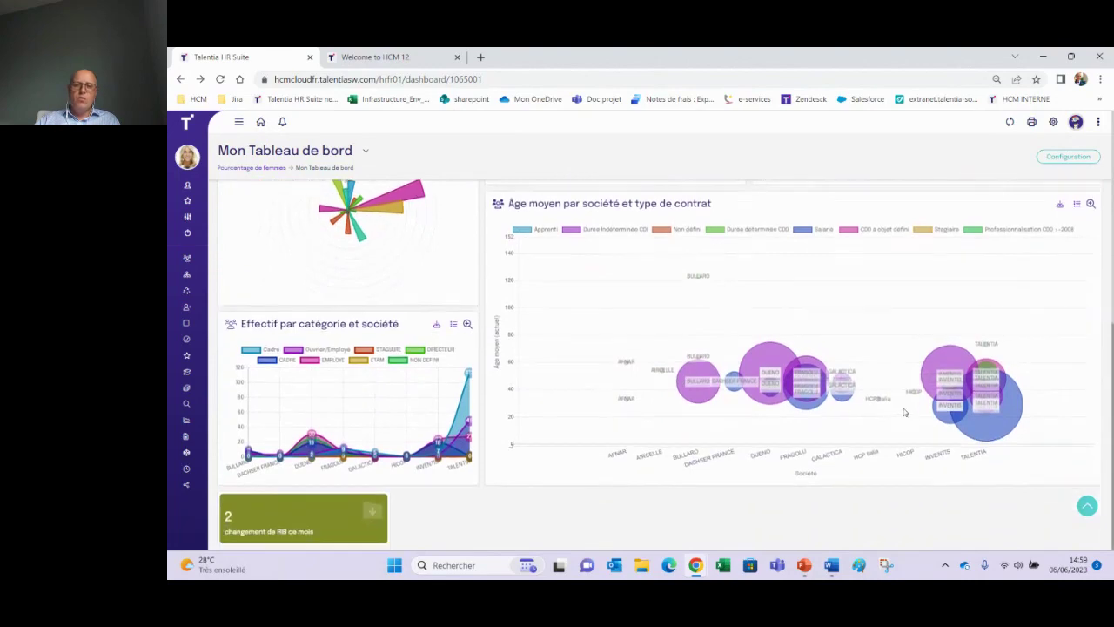
scroll(857, 375, up, 4)
scroll(856, 375, up, 1)
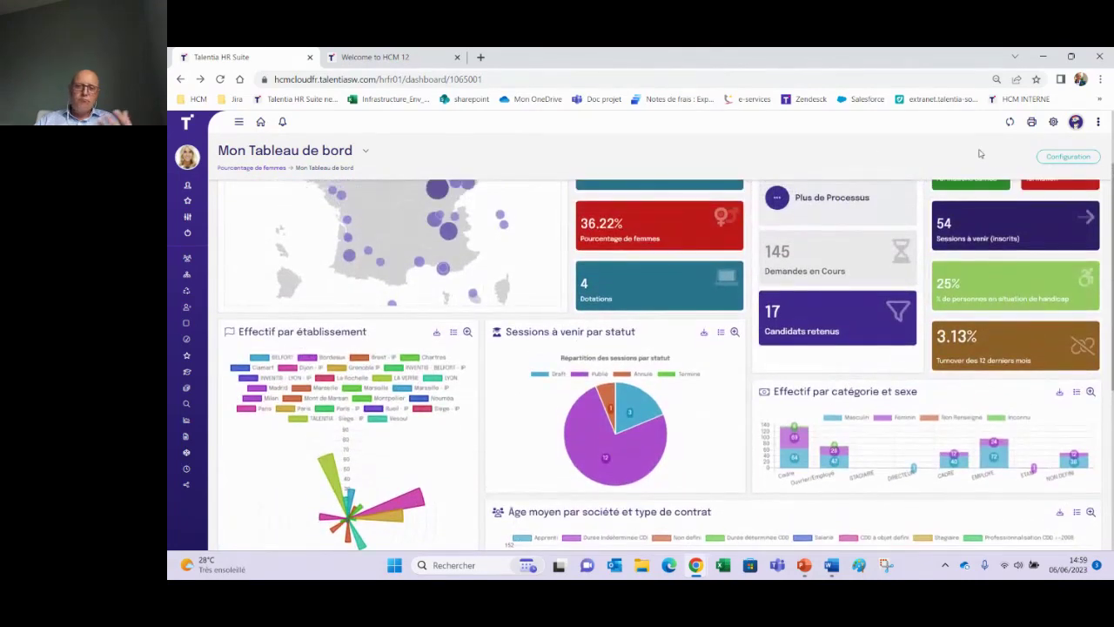
Open the Sessions à venir par statut chart for configuration and review its basic parameters, criteria and detailed results.
click(1067, 157)
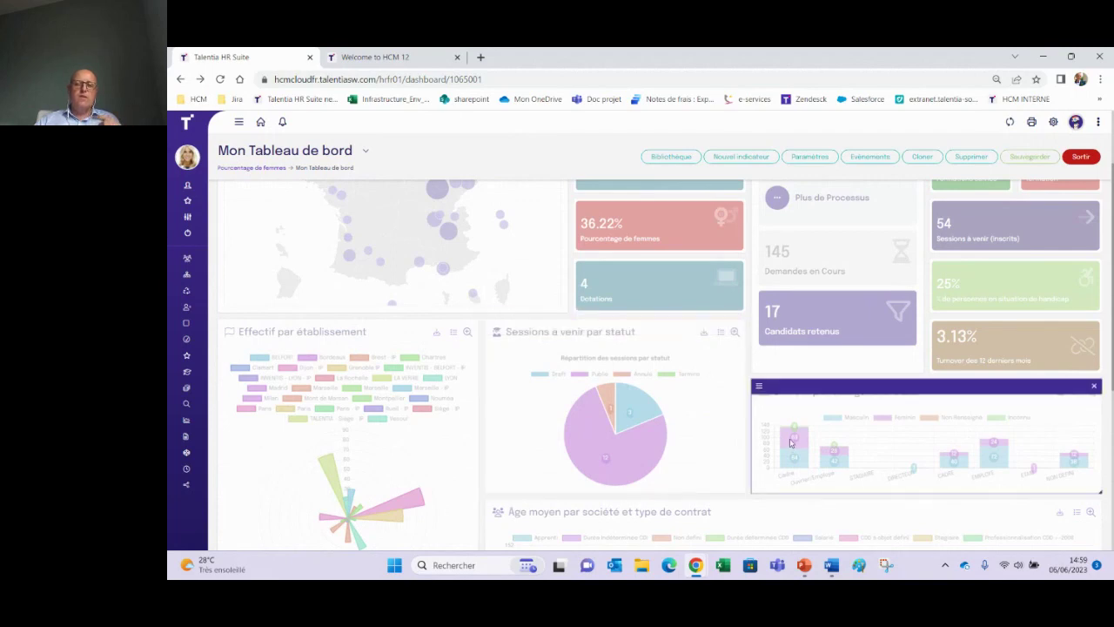
click(721, 324)
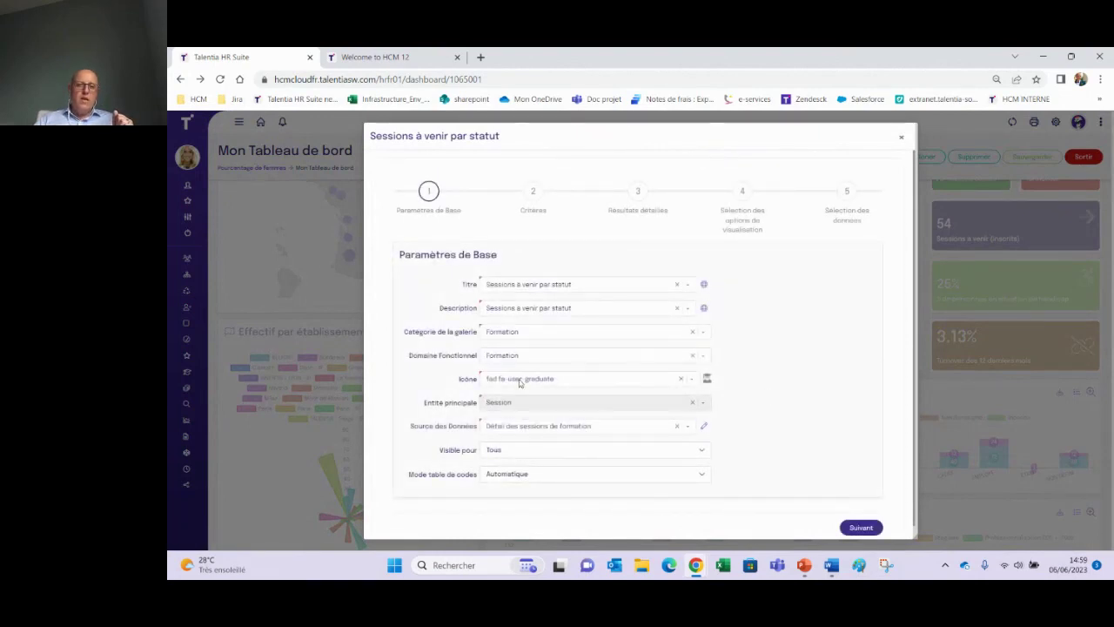
click(536, 216)
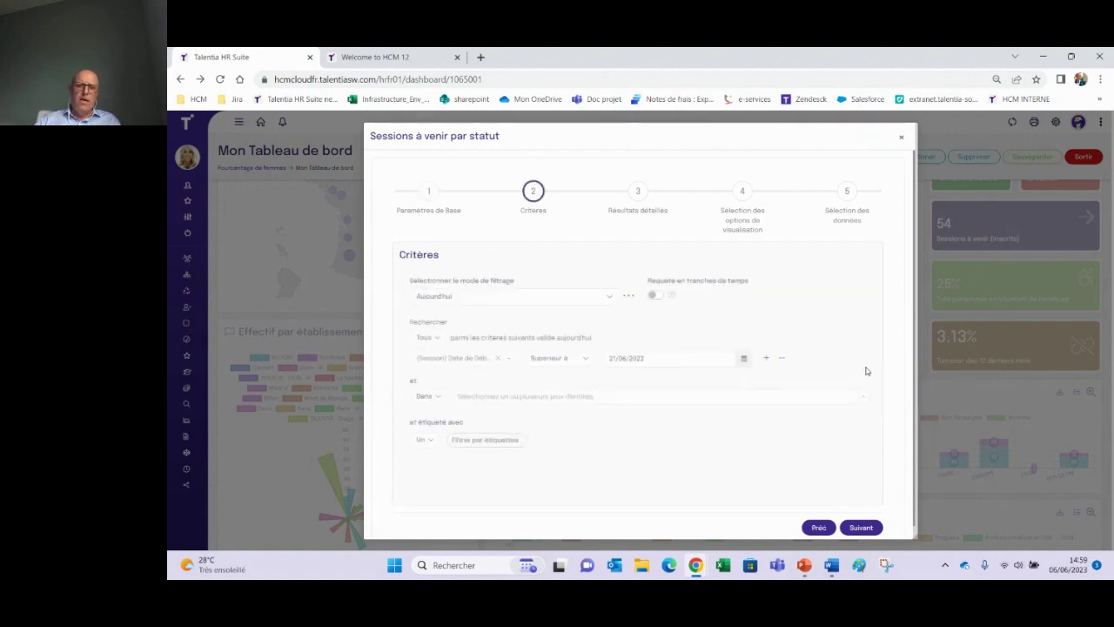
click(638, 193)
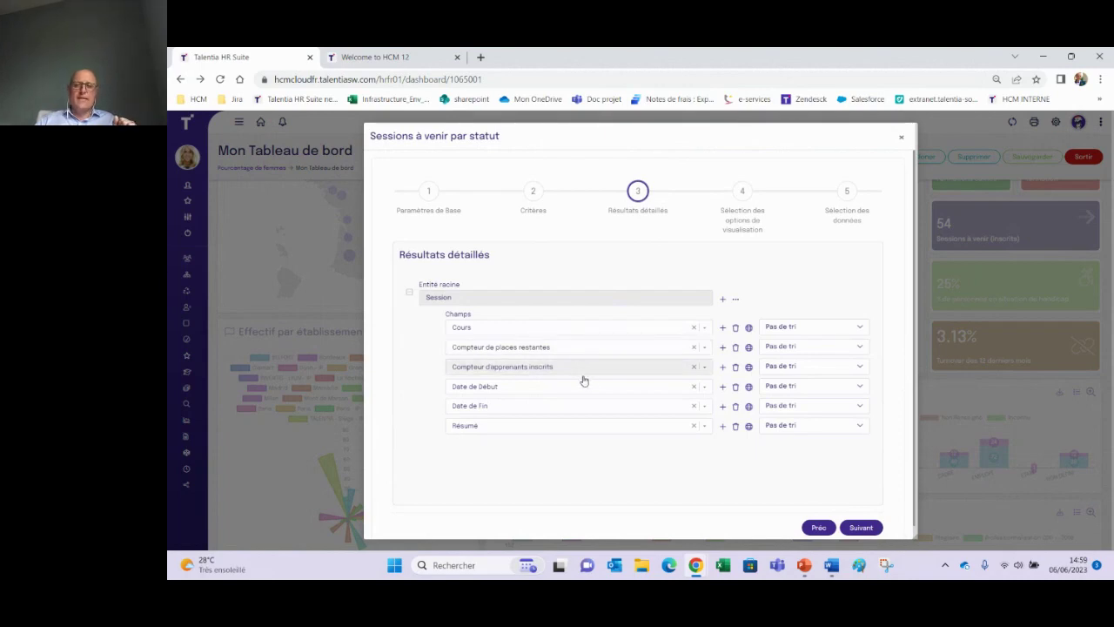
Preview the sessions chart as Ligne, Barre, Radar, Nuage de mots-clés and Nuage de points in its visualisation options.
click(742, 192)
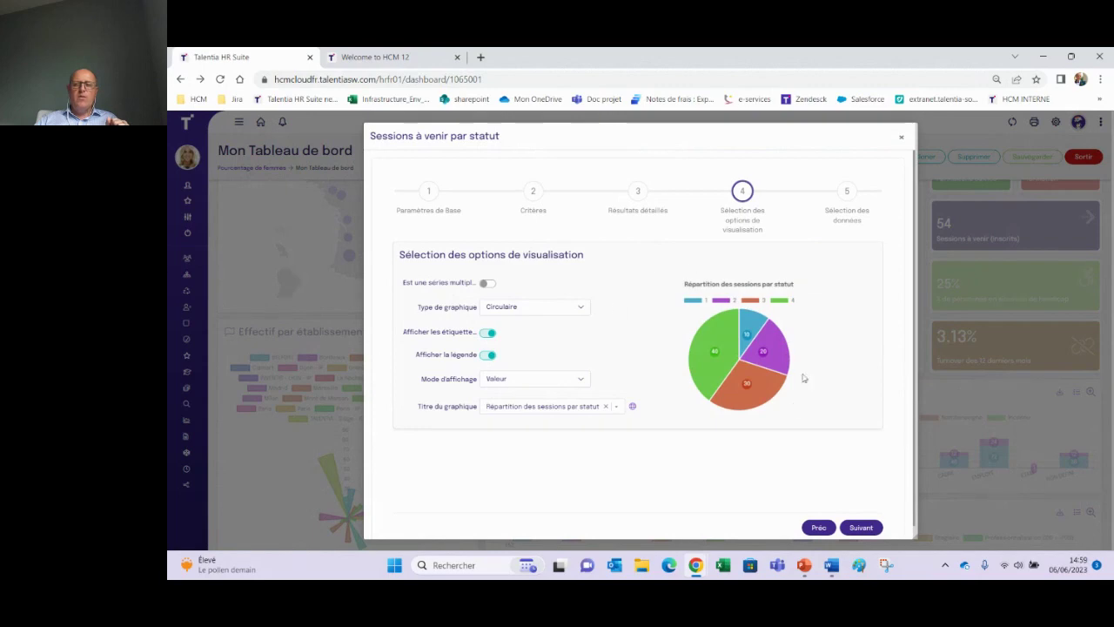
click(550, 312)
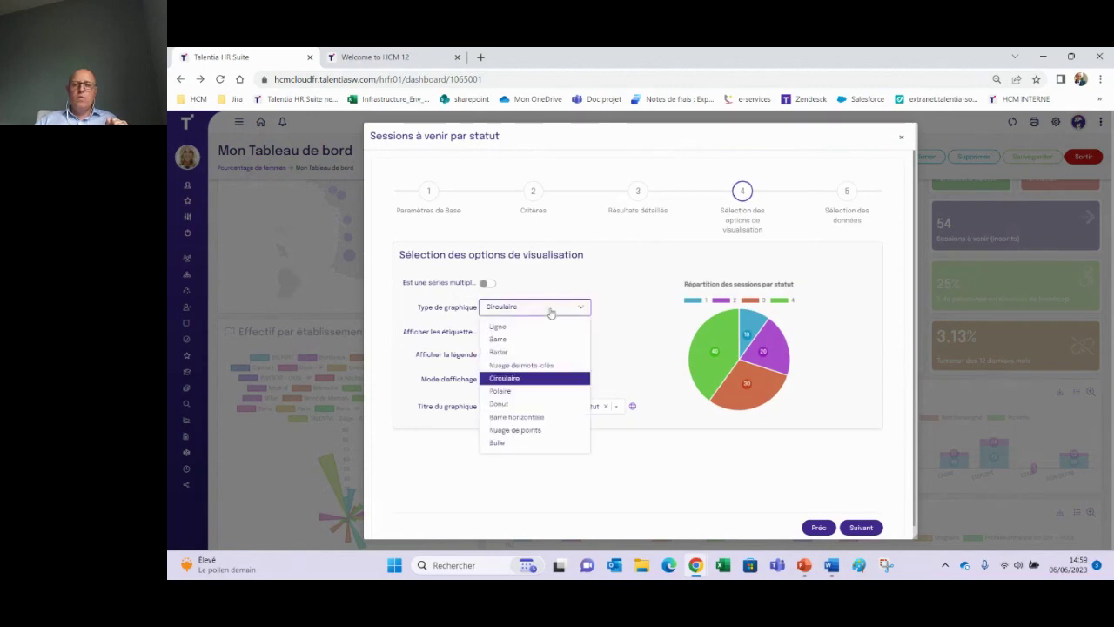
click(551, 324)
click(551, 309)
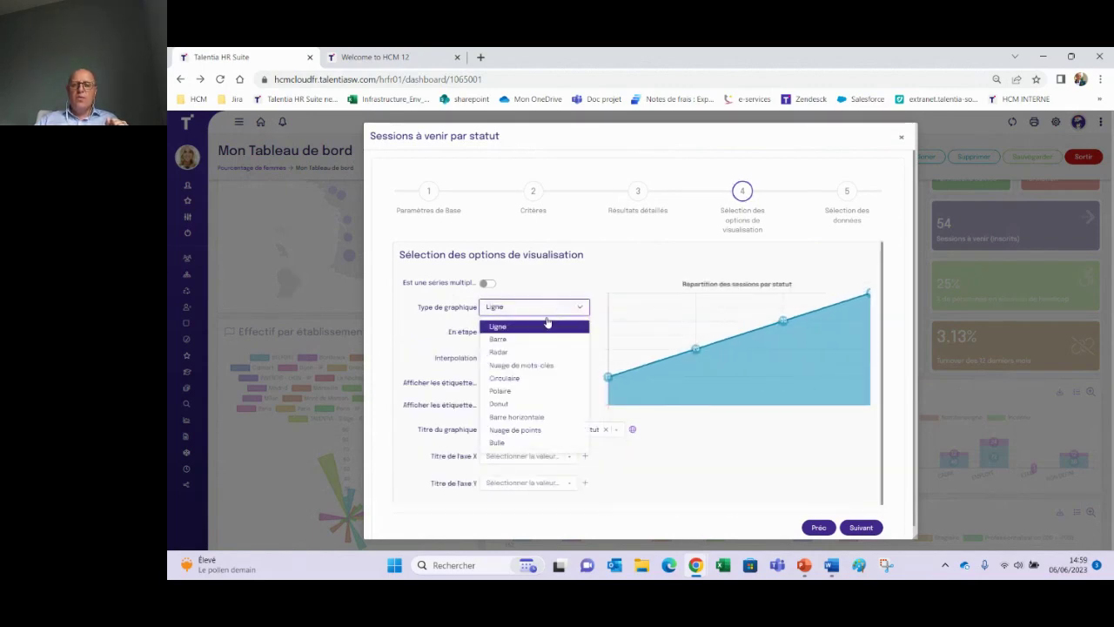
click(543, 337)
click(552, 312)
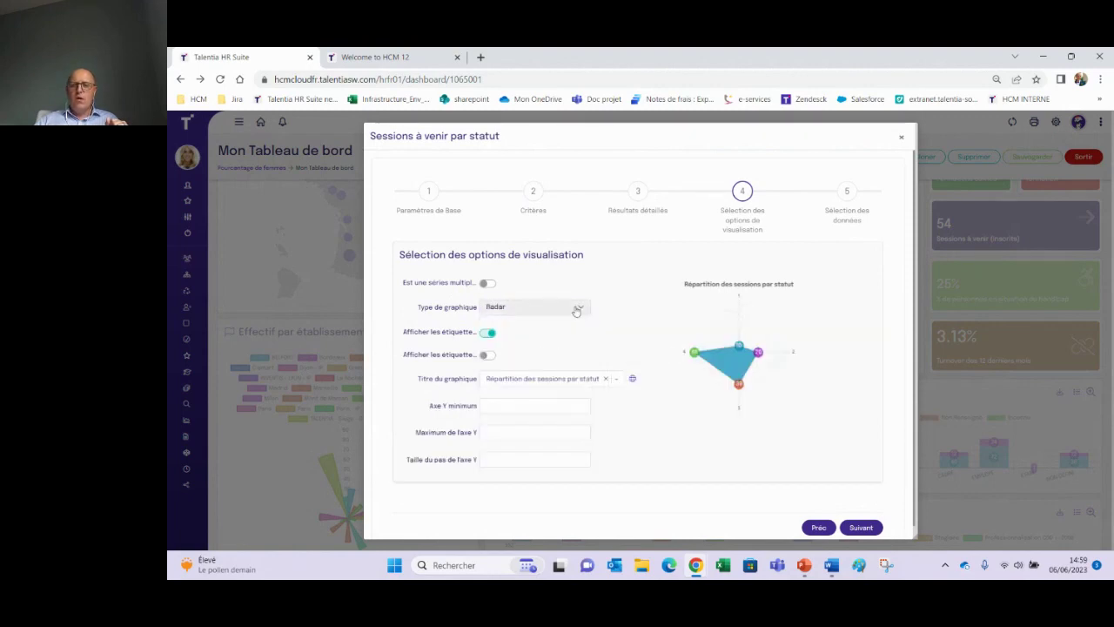
click(570, 306)
click(564, 370)
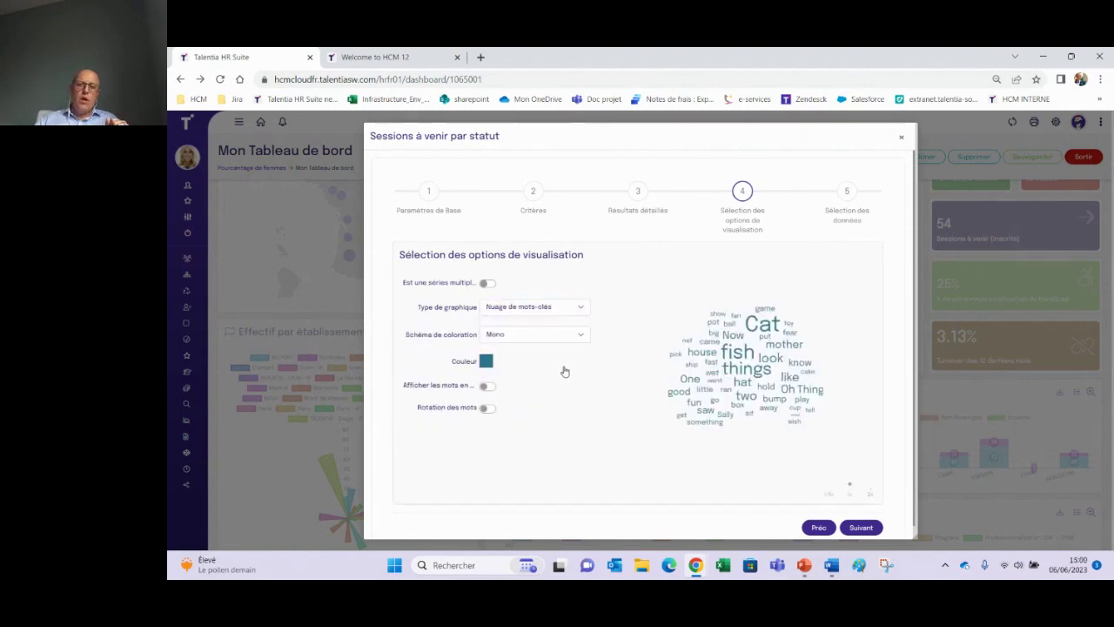
click(580, 306)
click(557, 430)
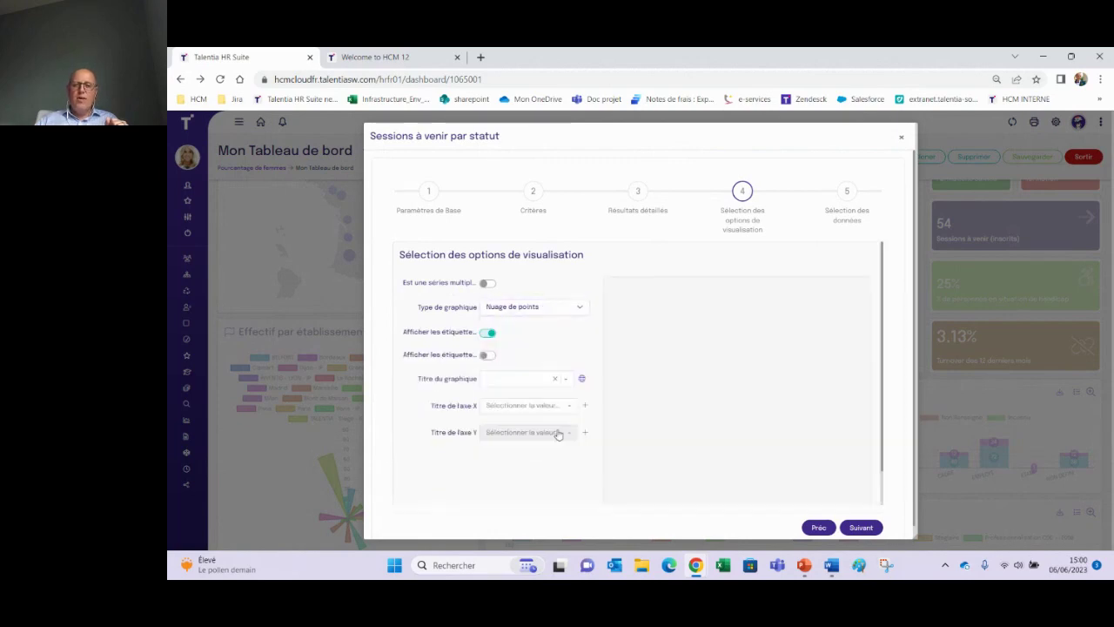
click(574, 308)
click(772, 412)
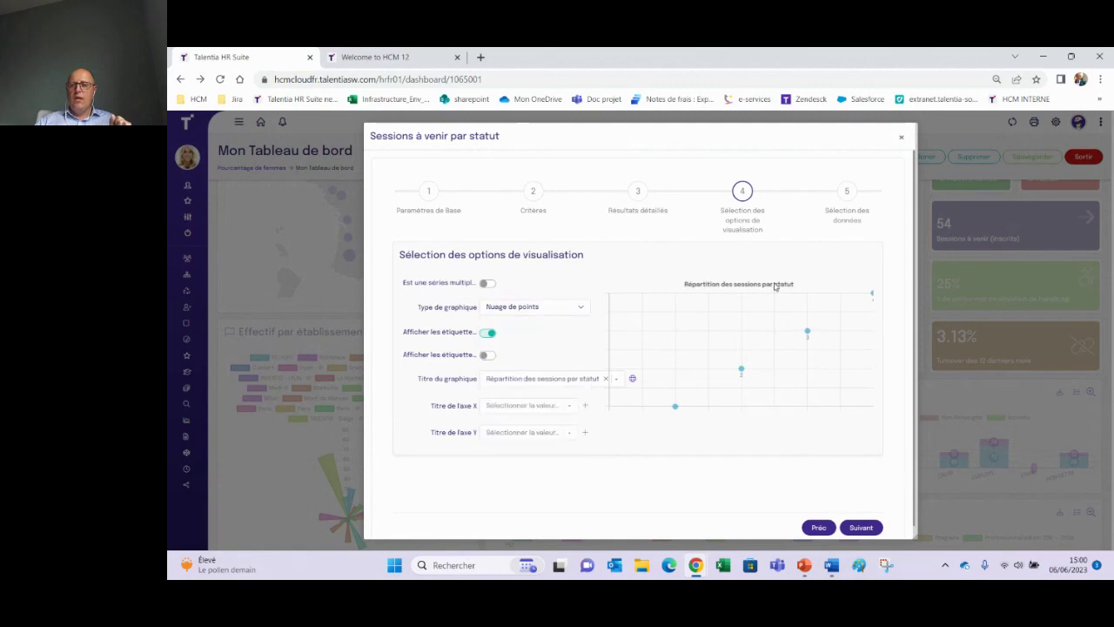
Review the sessions chart's data selection, discard its settings and leave the dashboard configuration.
click(846, 192)
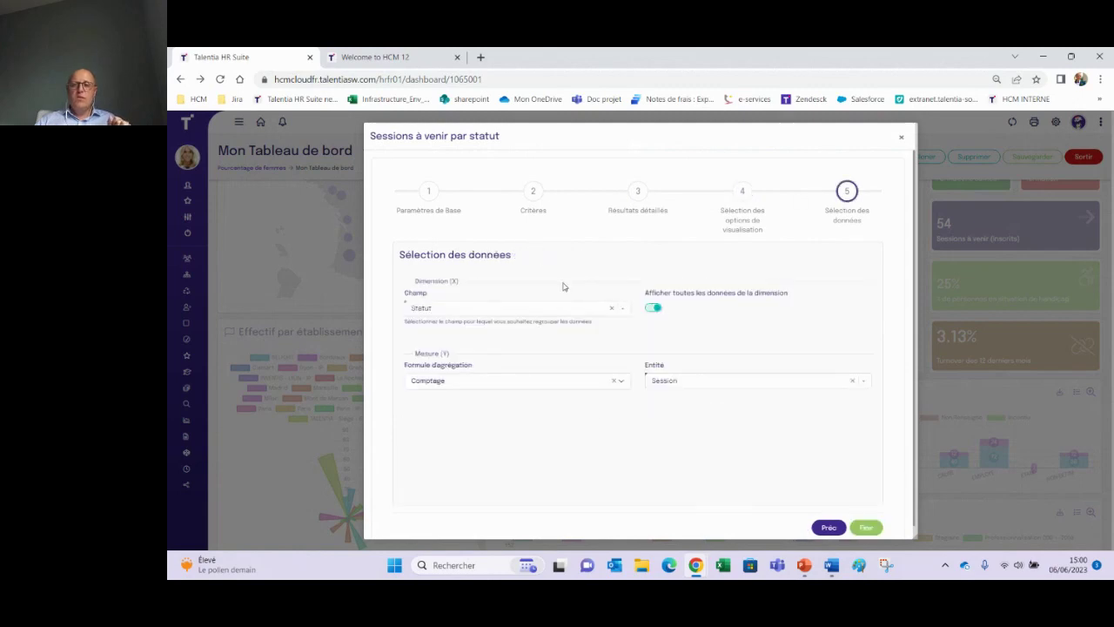
click(902, 139)
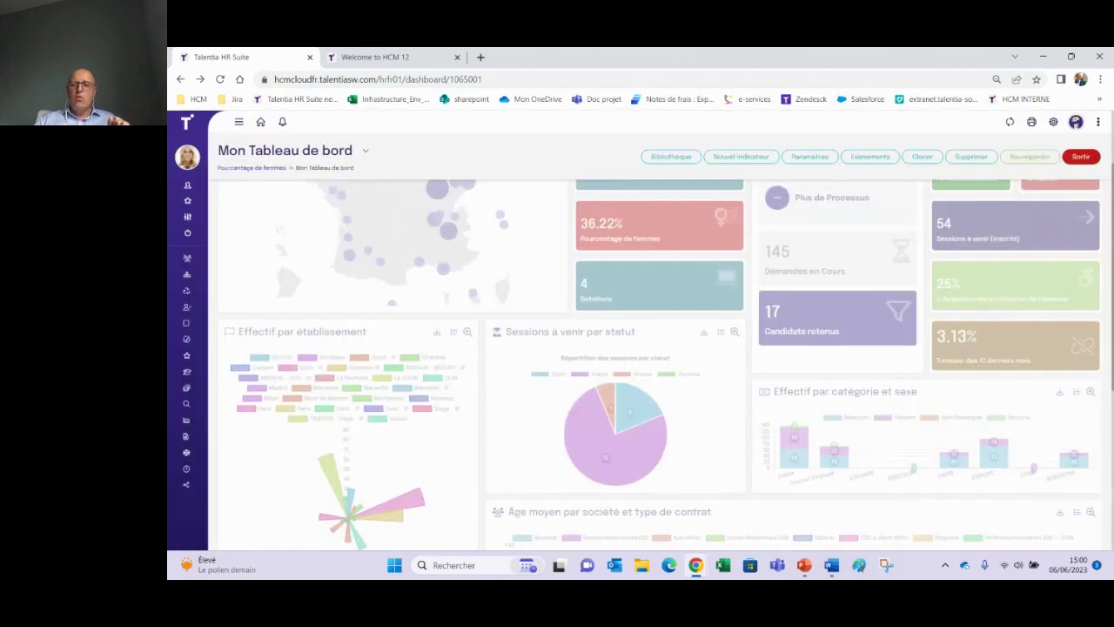
click(1079, 157)
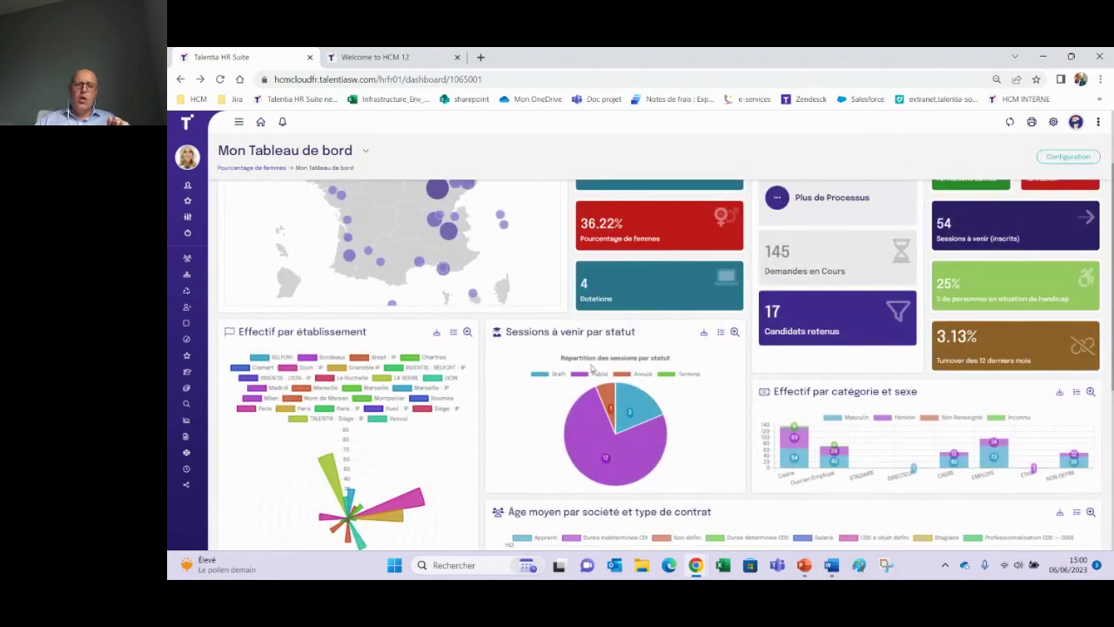
Open the detailed list of Publié sessions from the Sessions à venir par statut chart, and return to the home dashboard.
click(613, 456)
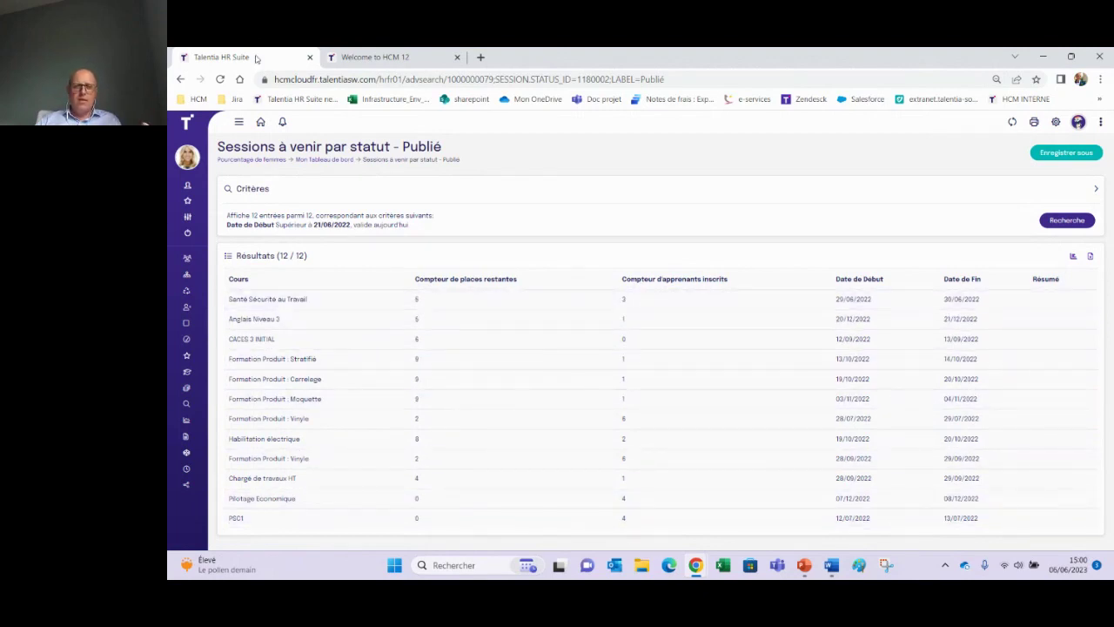
click(261, 122)
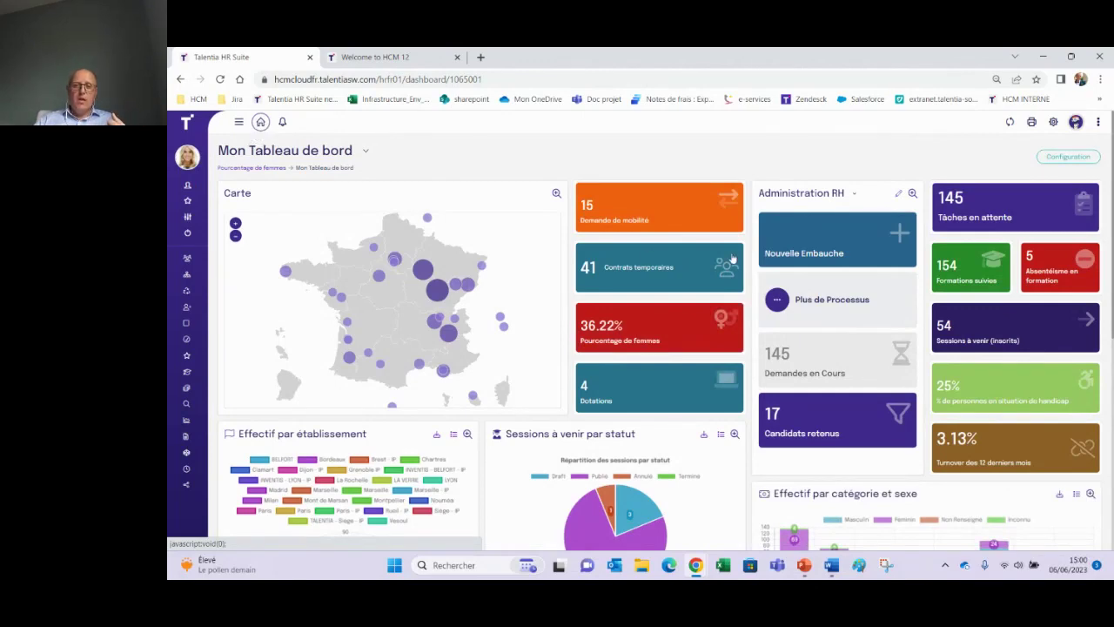
Open the changement de RIB ce mois indicator for configuration and review its basic parameters, criteria and detailed results.
scroll(908, 156, down, 10)
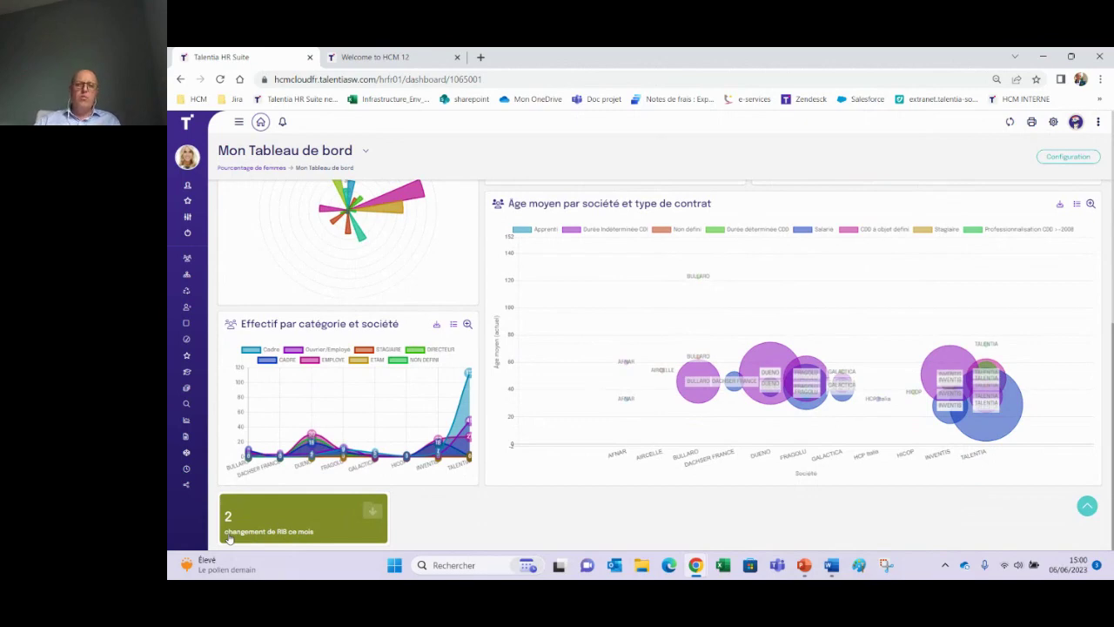
click(1067, 156)
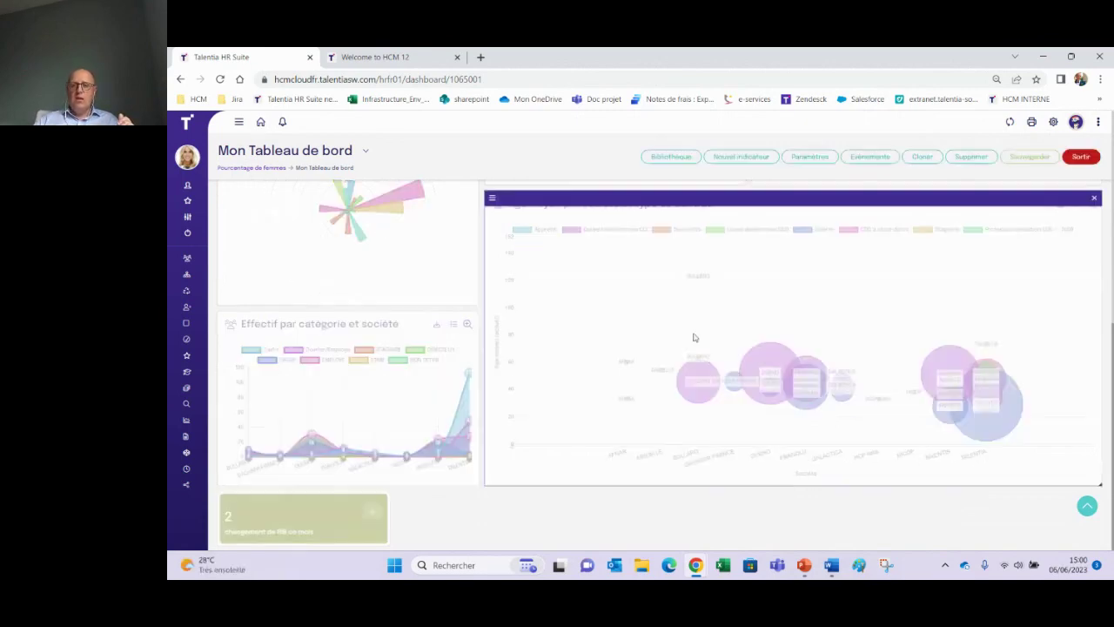
click(369, 506)
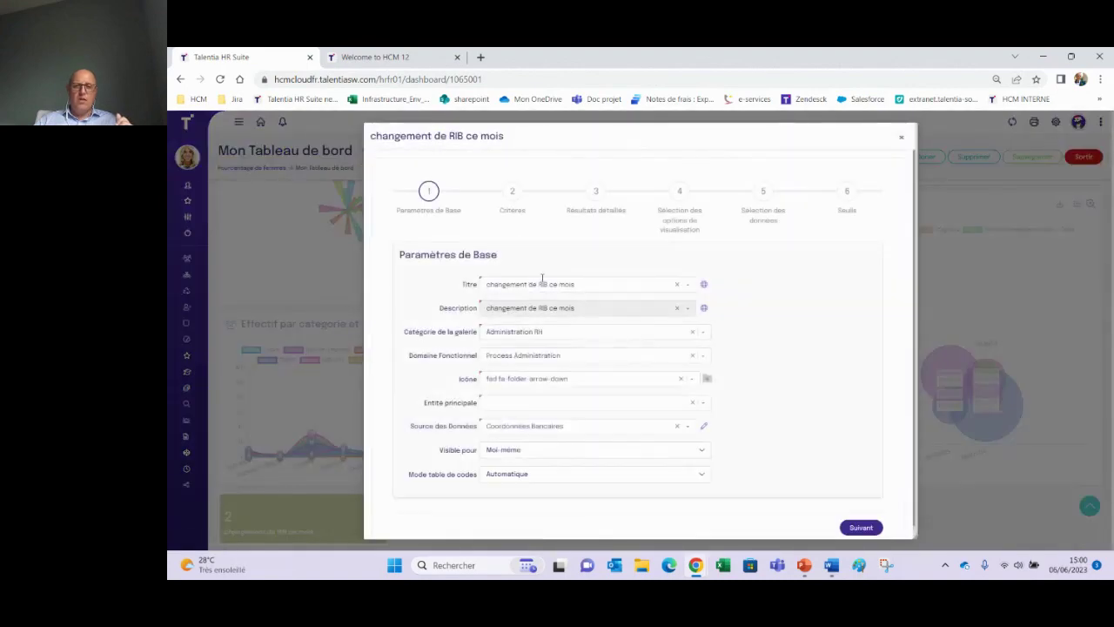
click(514, 192)
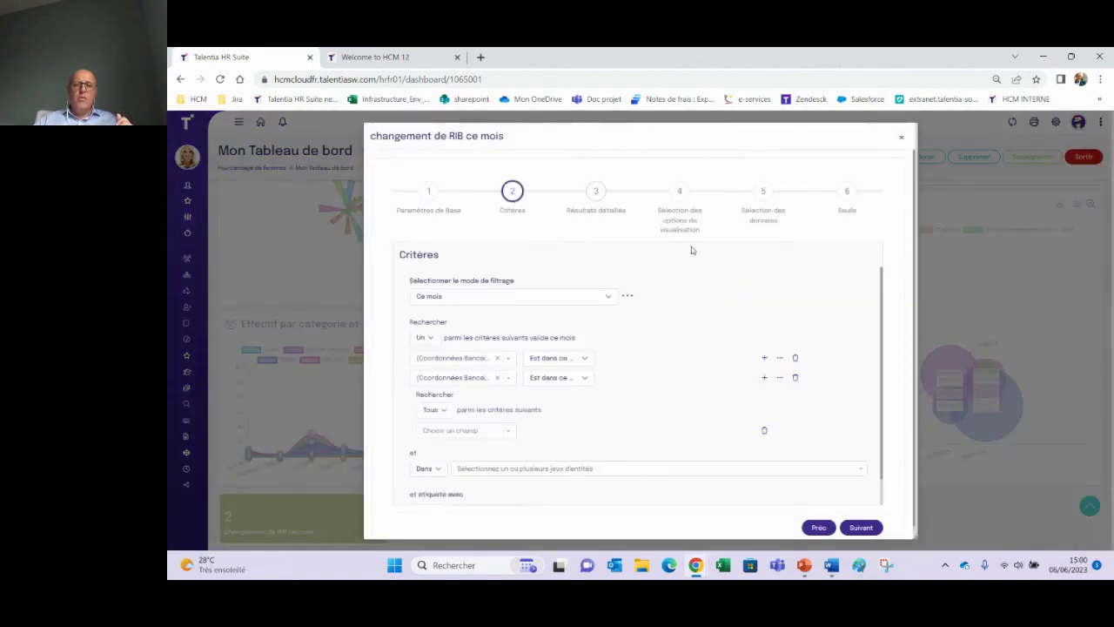
click(594, 192)
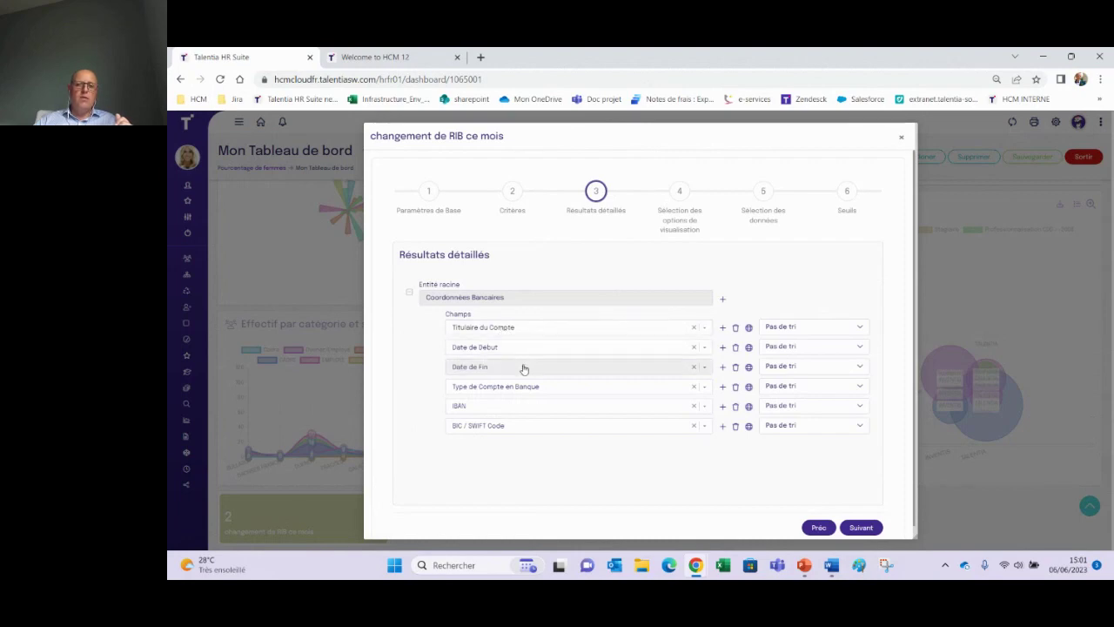
Review the RIB indicator's visualisation options and data selection, close its settings and leave the dashboard configuration.
click(686, 191)
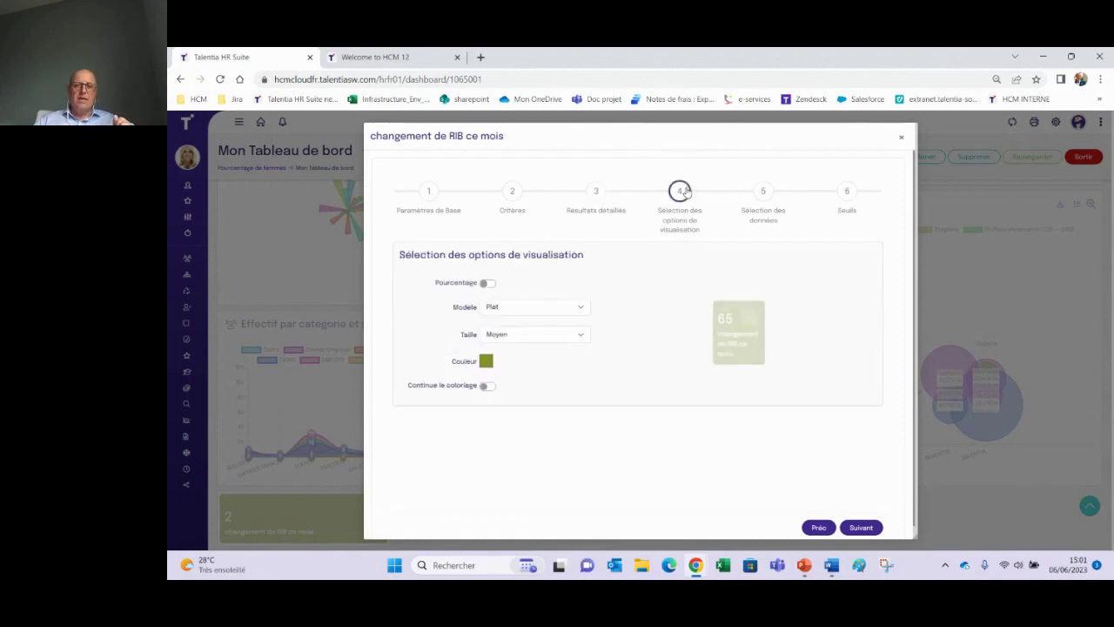
click(769, 202)
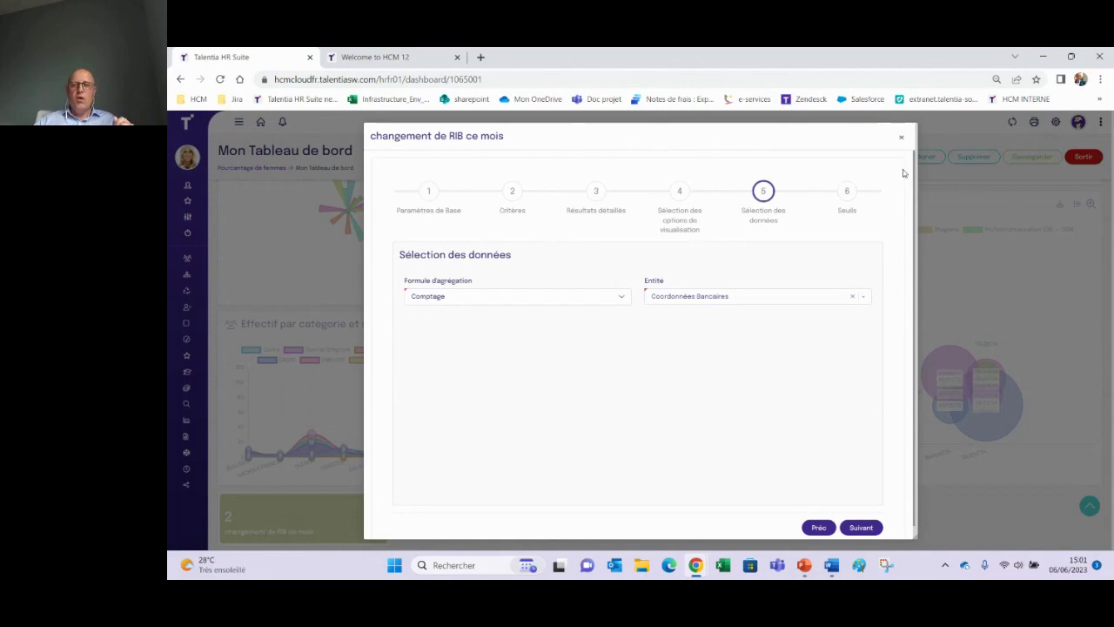
click(901, 137)
click(1082, 157)
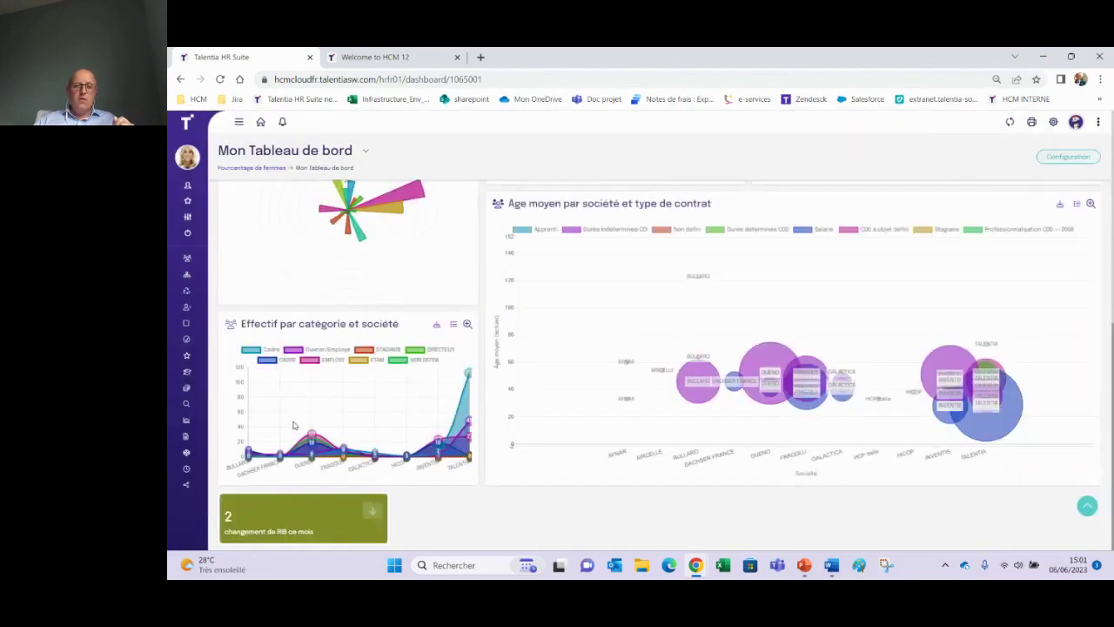
Examine the bank detail records behind the changement de RIB ce mois indicator and return to the home dashboard.
click(311, 513)
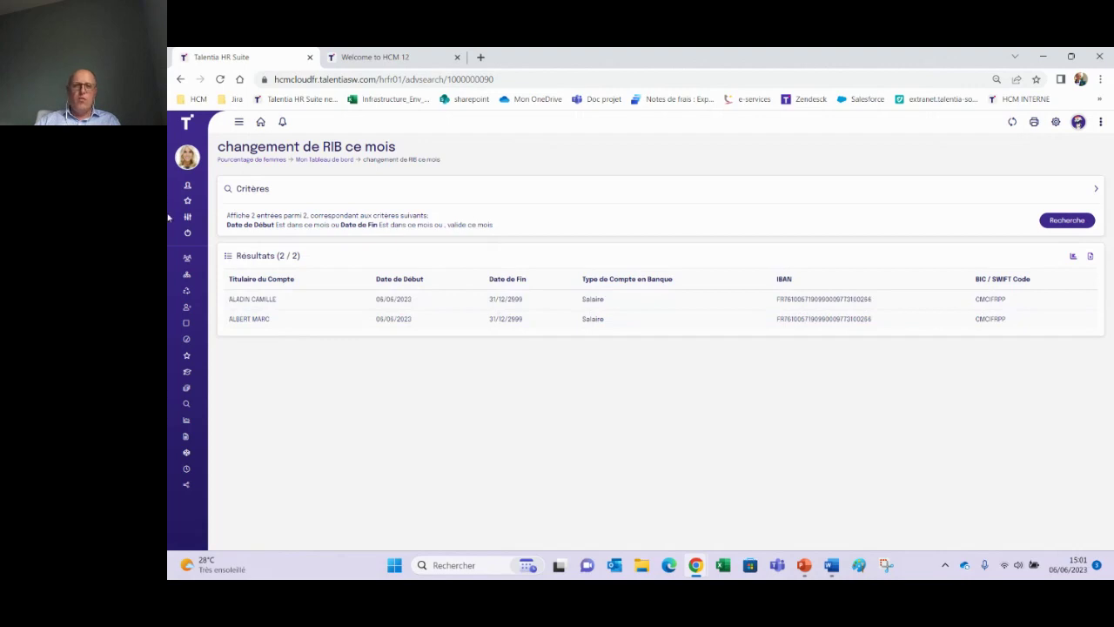
click(260, 123)
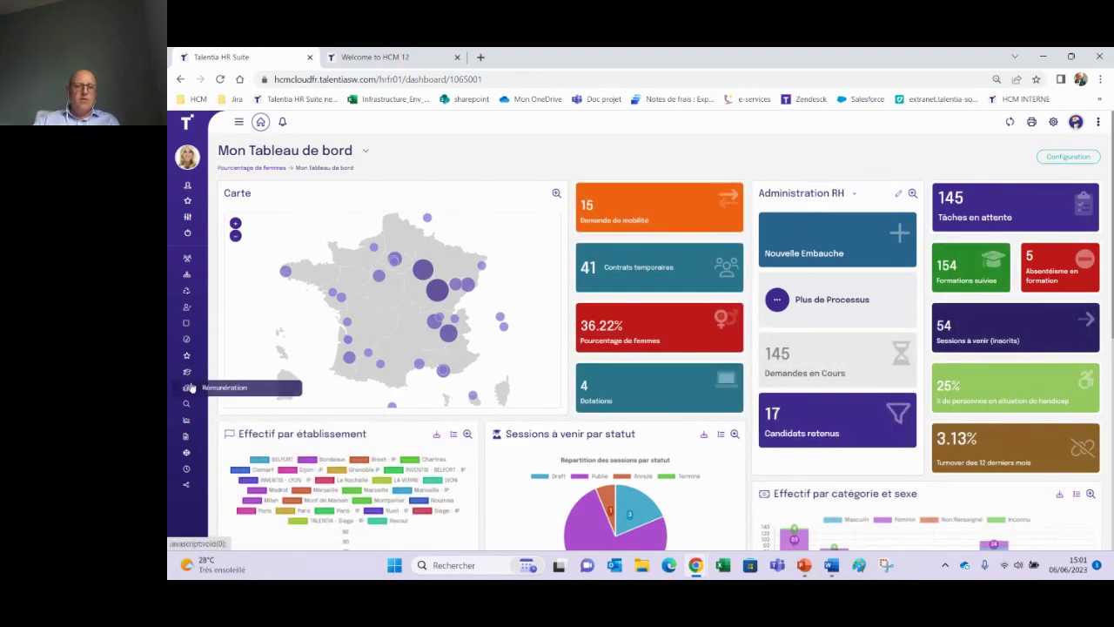
View the Effectifs indicator dashboard, followed by the Rémunération one.
click(186, 419)
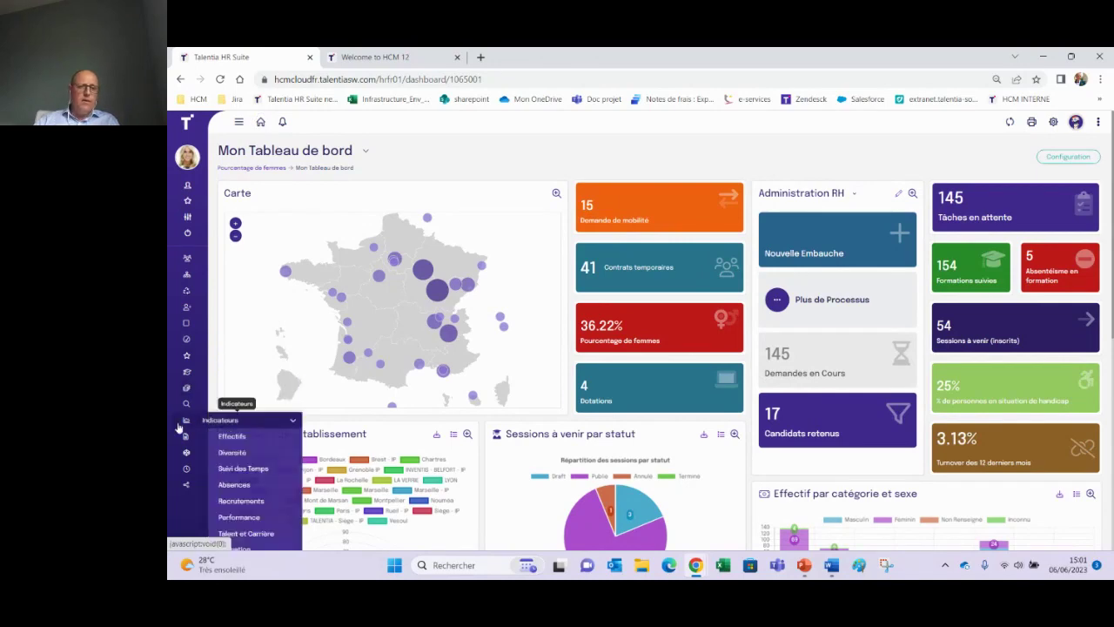
click(253, 437)
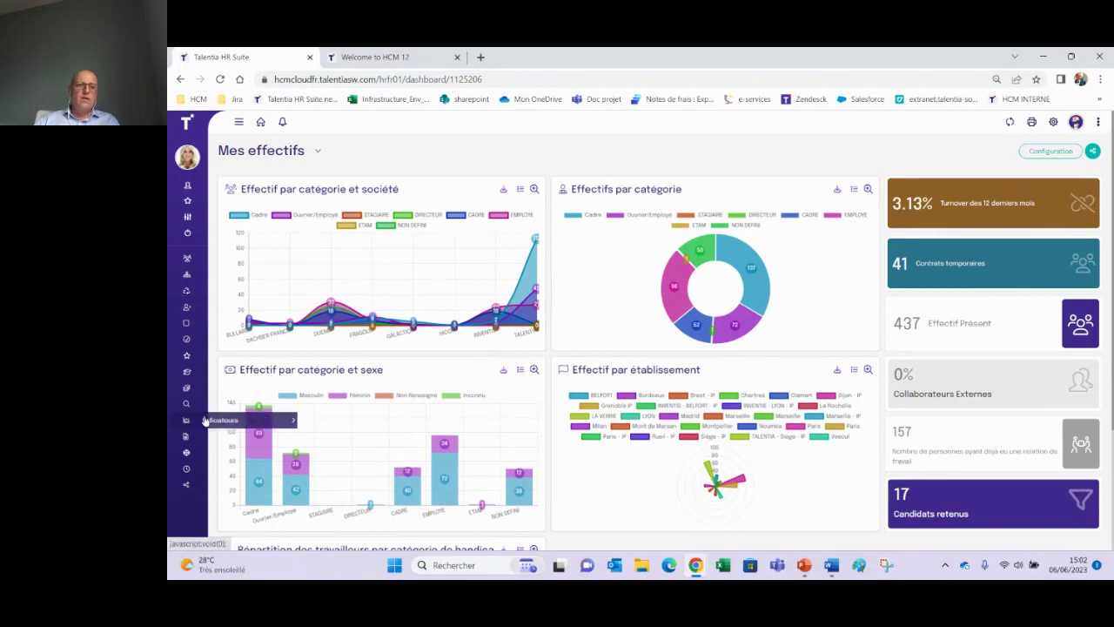
mouse_move(186, 421)
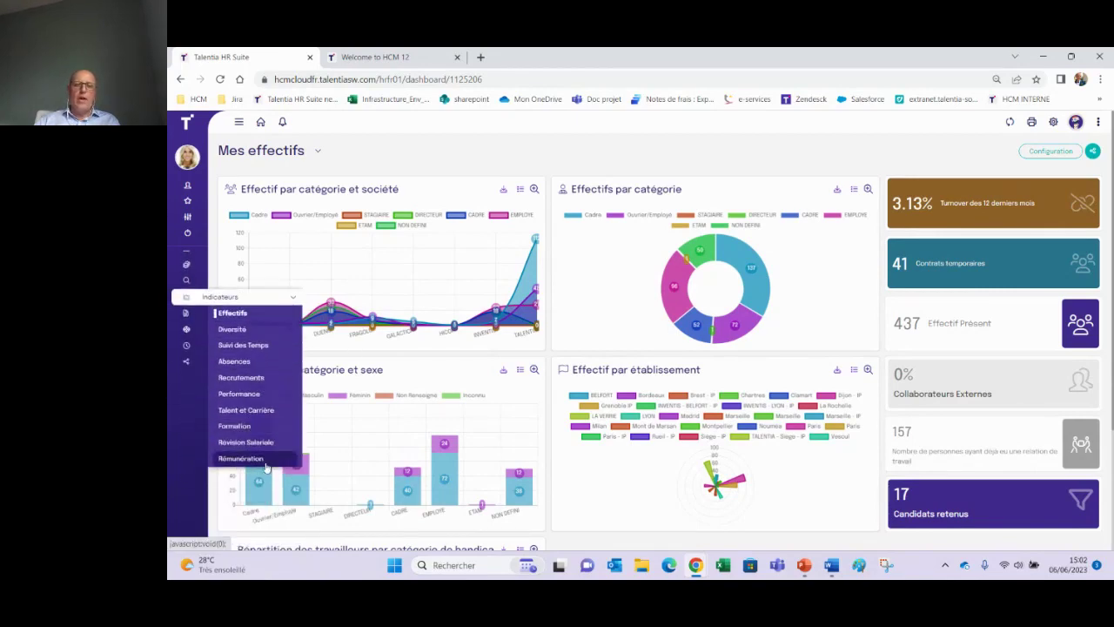
click(244, 459)
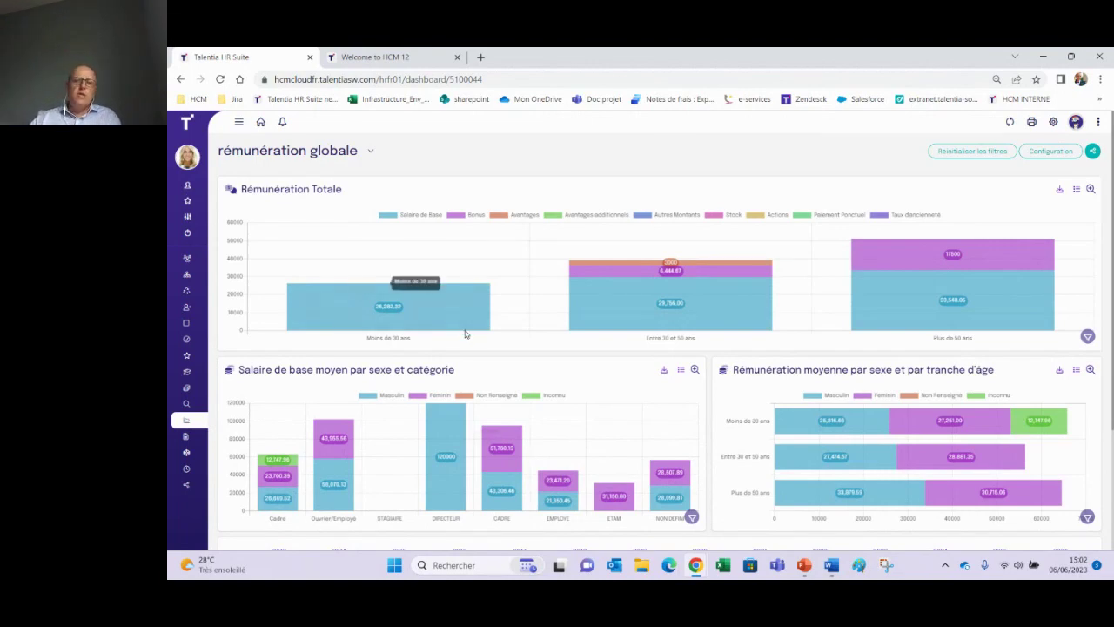
View the Processus dashboard for juin 2023 and février 2022, and open the En cours instances of Entretiens réglementaires.
click(185, 291)
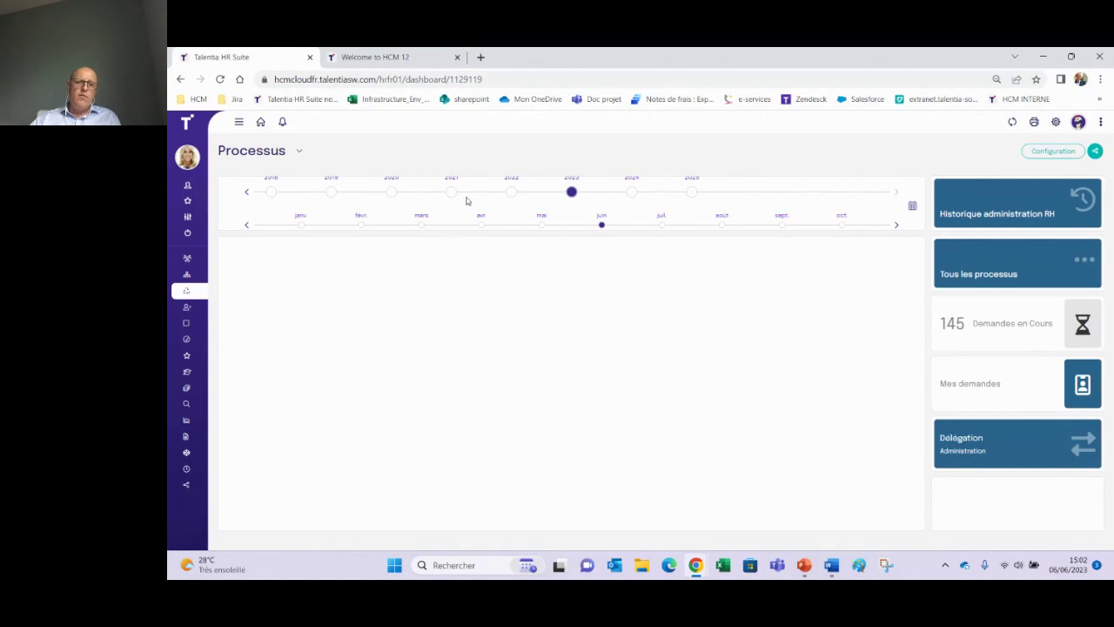
click(601, 225)
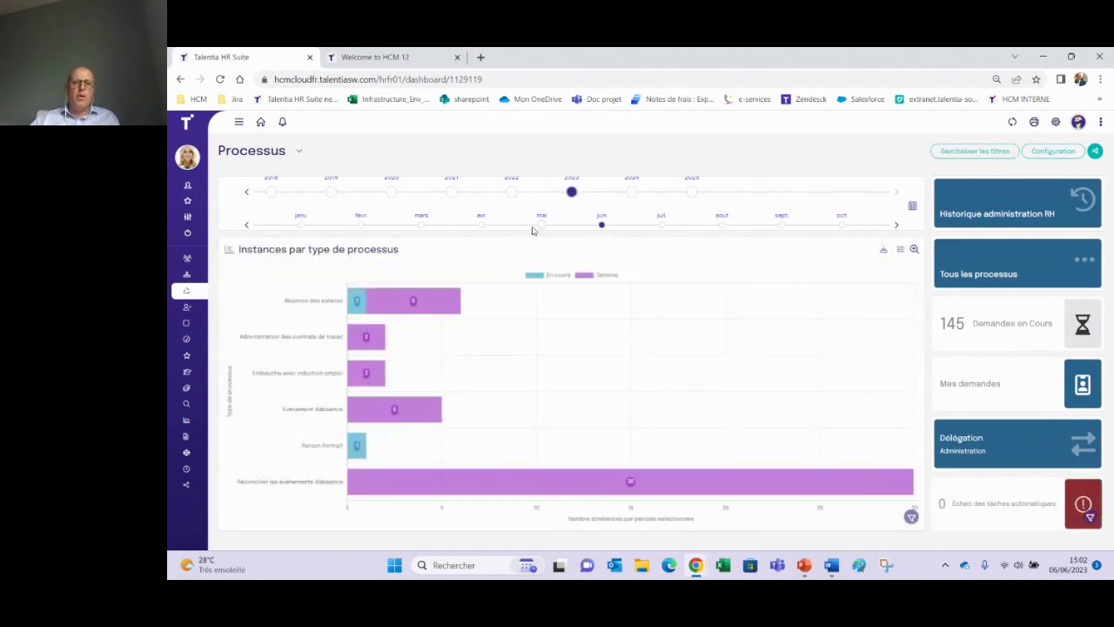
click(511, 191)
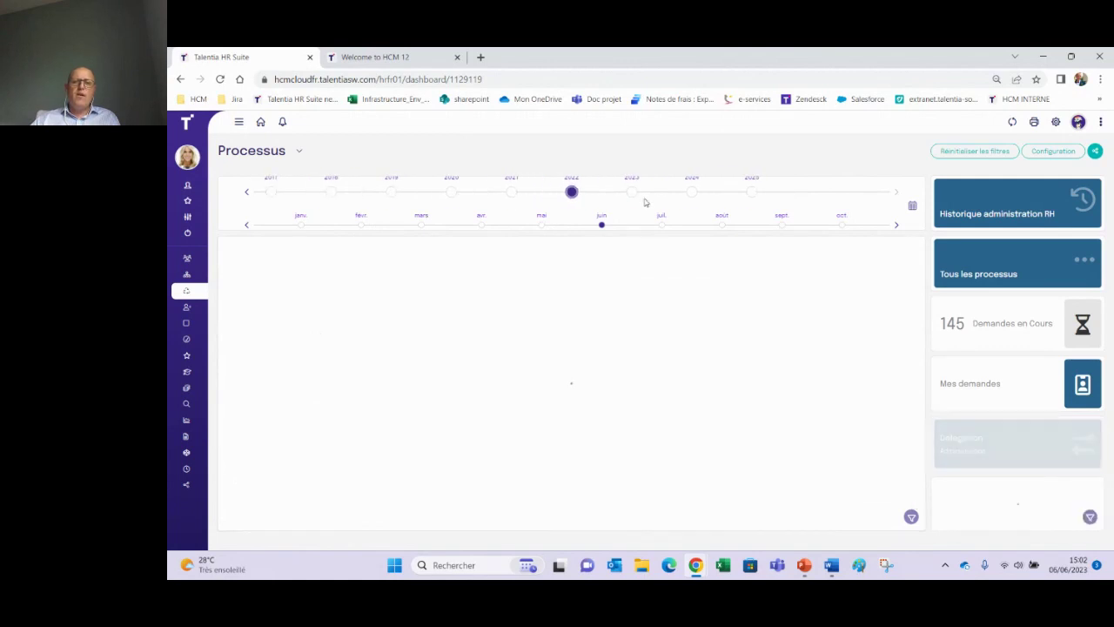
click(359, 225)
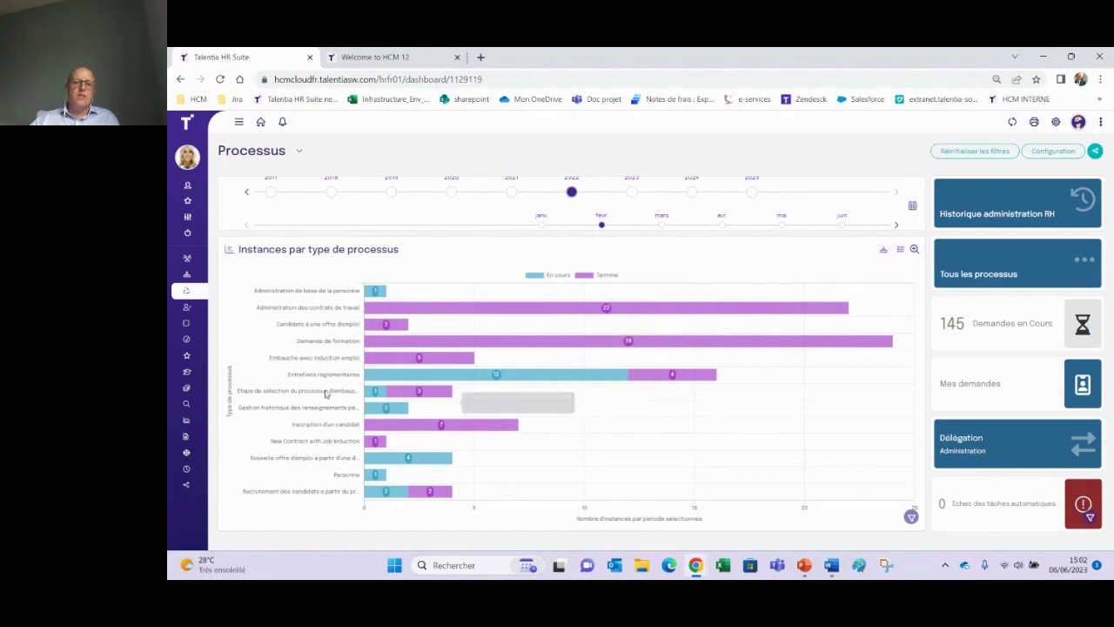
click(537, 376)
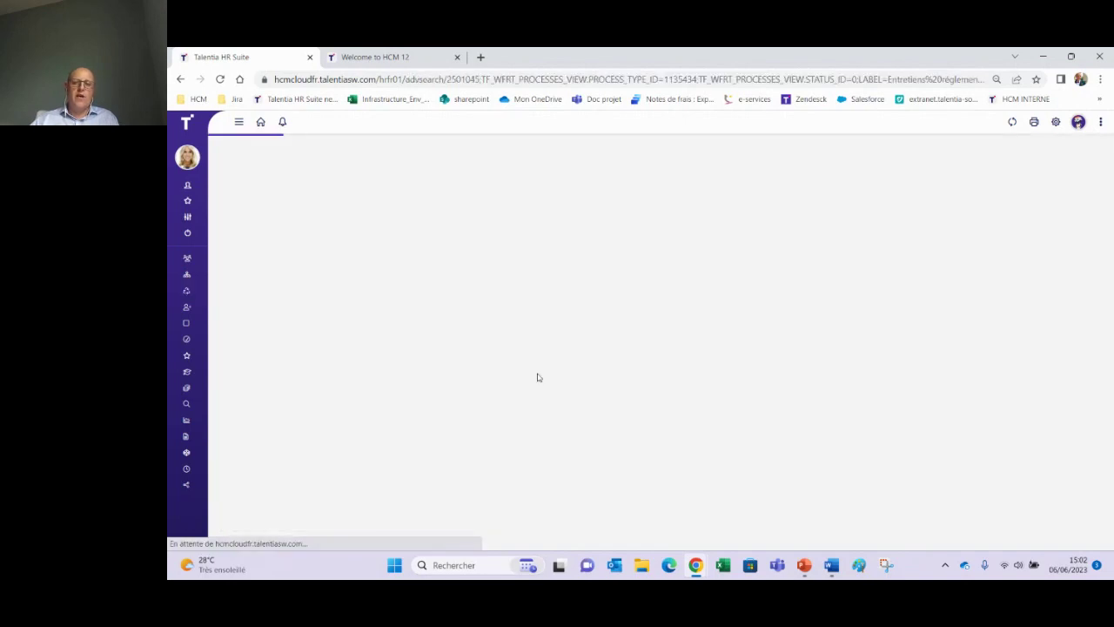